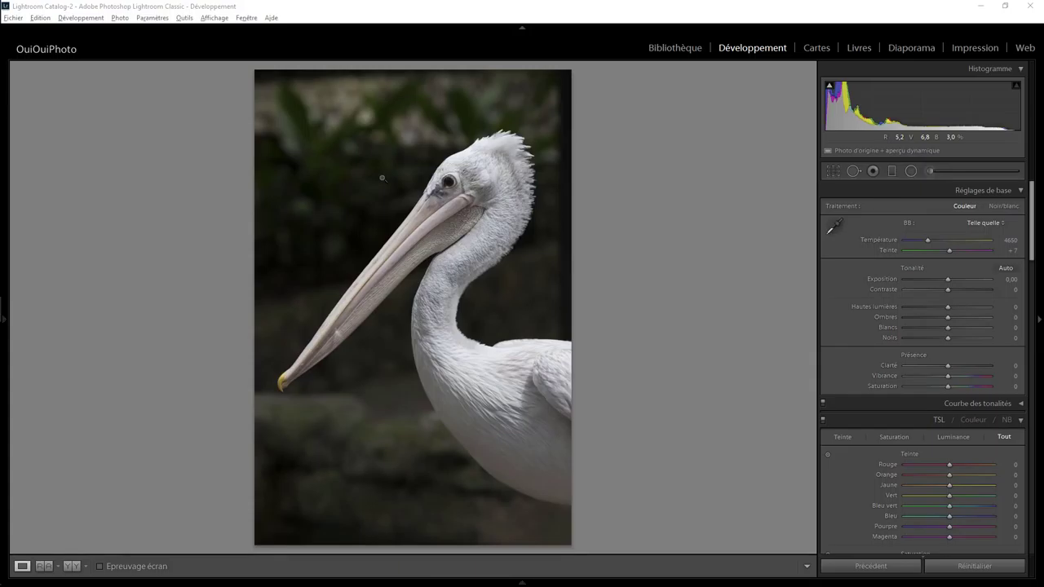
Convert the pelican to black and white: Rouge +14, Orange −13, Bleu −6, other colours −100
click(1005, 206)
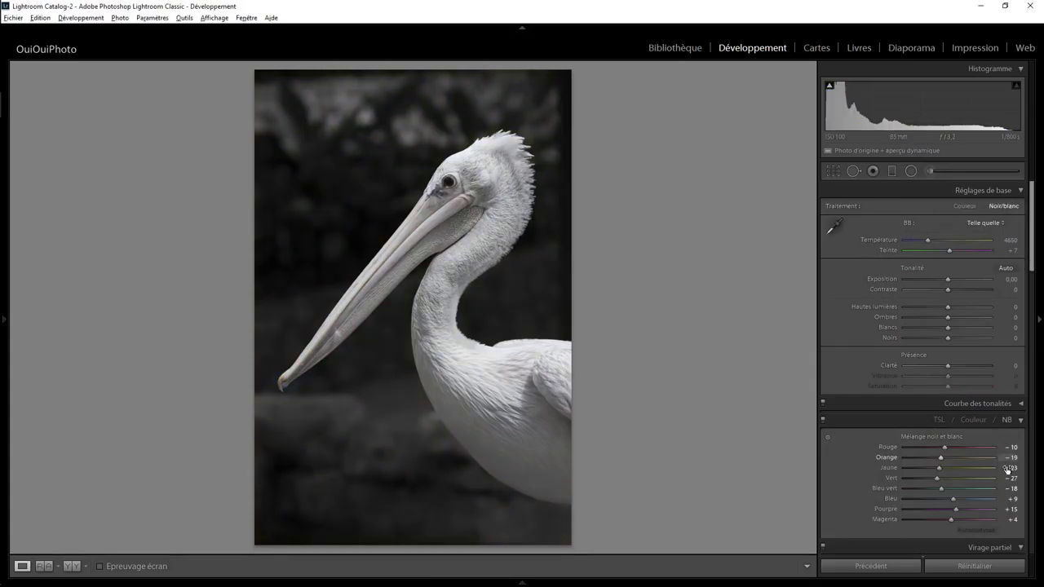
drag(935, 480, 828, 480)
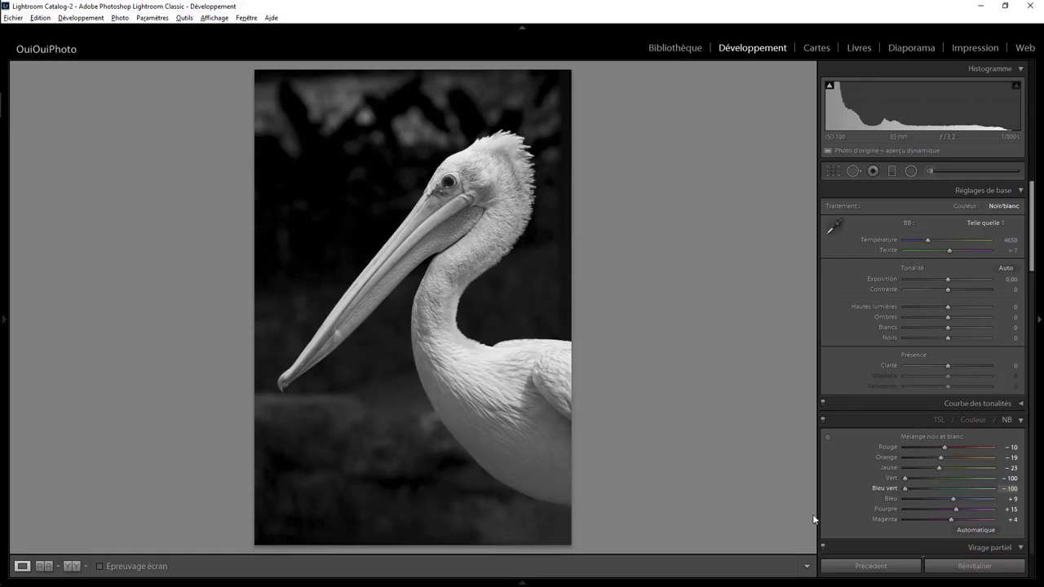
mouse_move(871, 488)
mouse_down()
mouse_move(848, 490)
mouse_move(847, 505)
mouse_move(1004, 504)
mouse_move(851, 504)
mouse_move(948, 497)
mouse_up()
drag(955, 509, 870, 512)
drag(950, 519, 875, 520)
drag(945, 448, 863, 450)
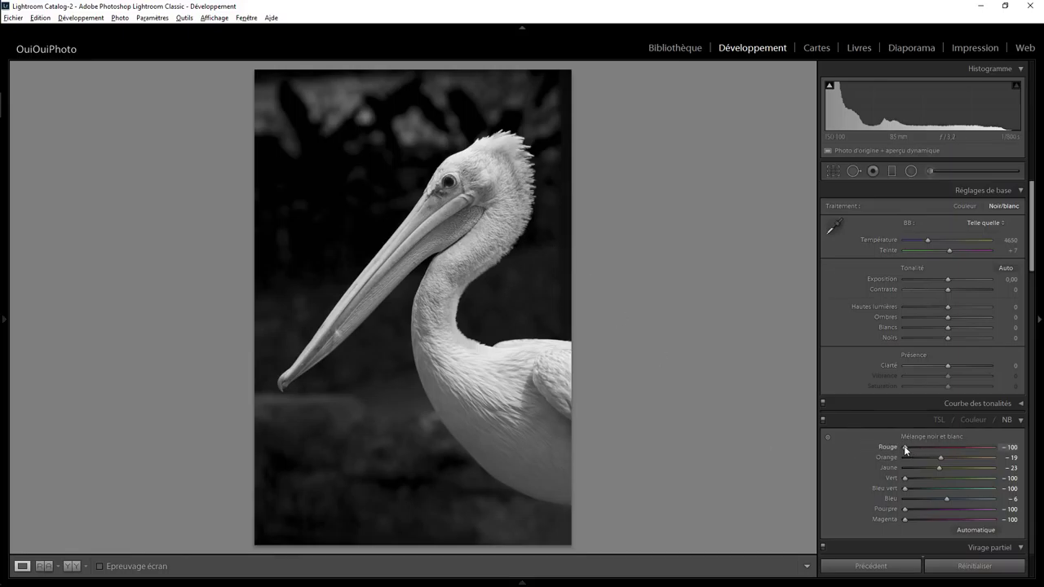
drag(902, 447, 943, 450)
drag(938, 456, 853, 457)
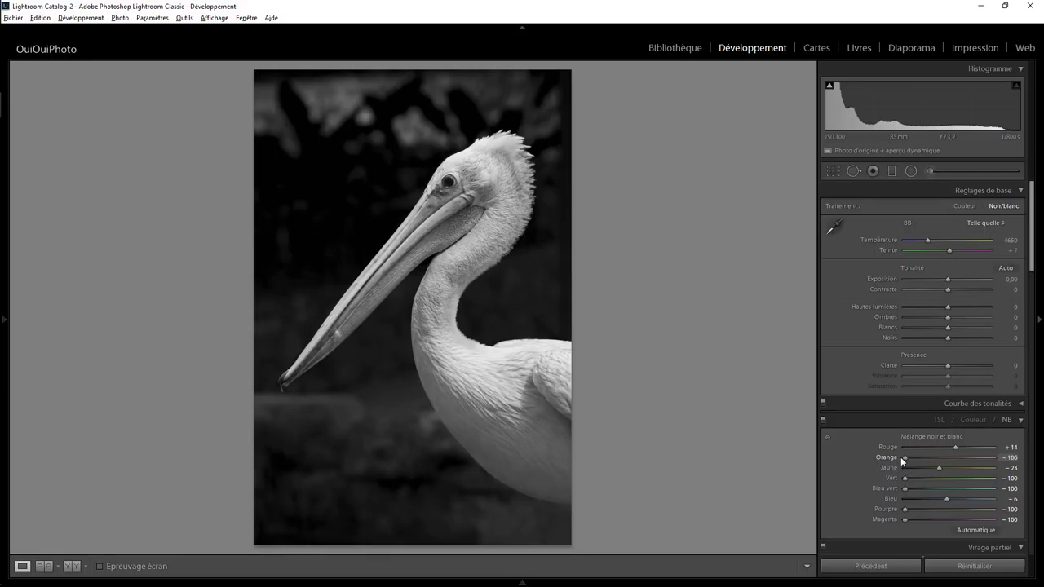
mouse_move(935, 459)
mouse_down()
mouse_move(825, 473)
mouse_move(955, 470)
mouse_move(863, 470)
mouse_move(946, 466)
mouse_move(862, 480)
mouse_move(946, 478)
mouse_move(869, 482)
mouse_move(912, 481)
mouse_move(889, 477)
mouse_up()
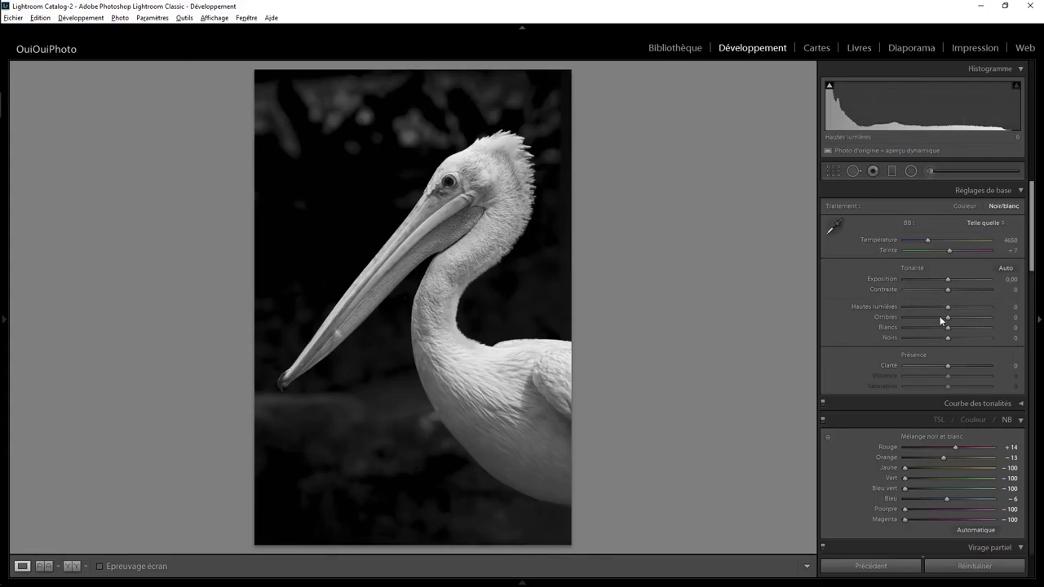
Set Ombres to −100 and Noirs to −75, leaving Hautes lumières reset at 0
drag(926, 316, 905, 317)
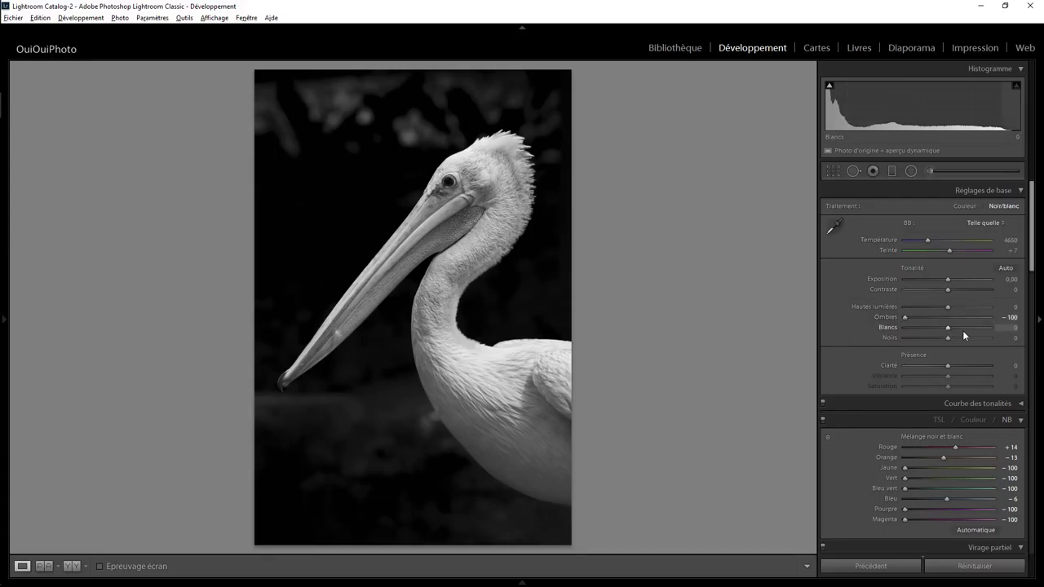
drag(951, 337, 915, 341)
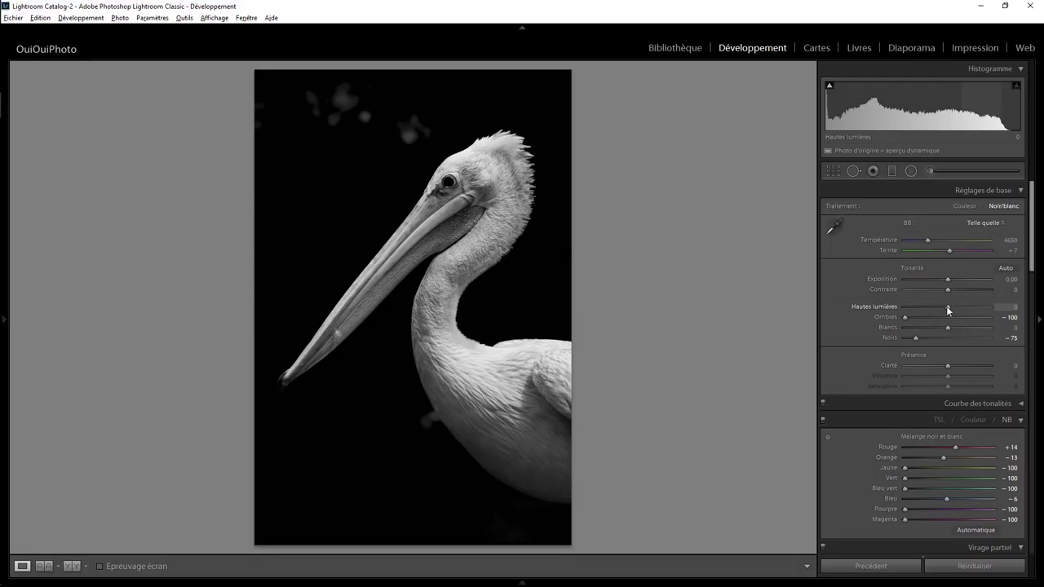
mouse_move(948, 309)
mouse_down()
mouse_move(961, 309)
mouse_move(951, 308)
mouse_up()
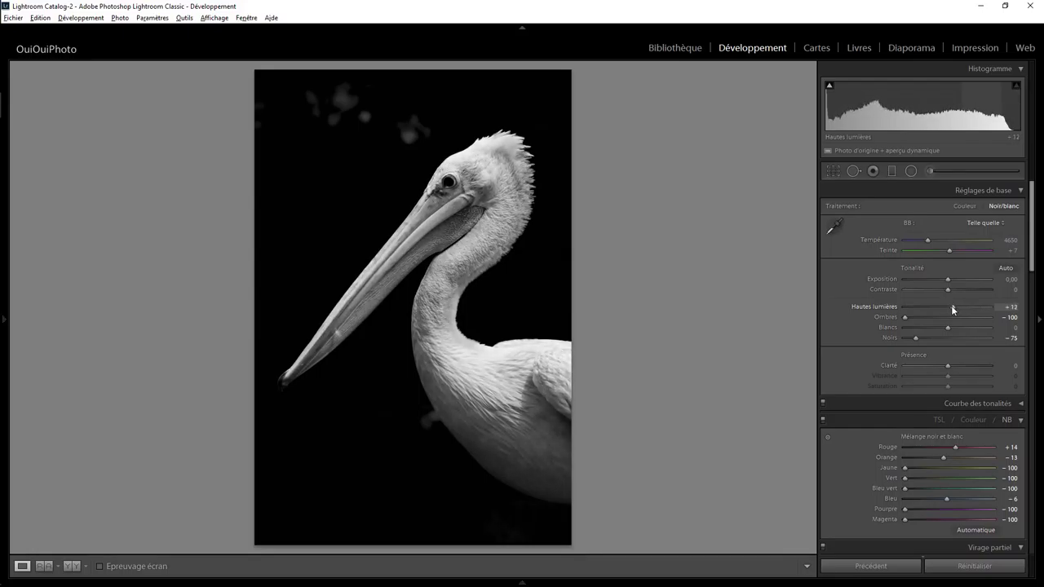
double_click(952, 309)
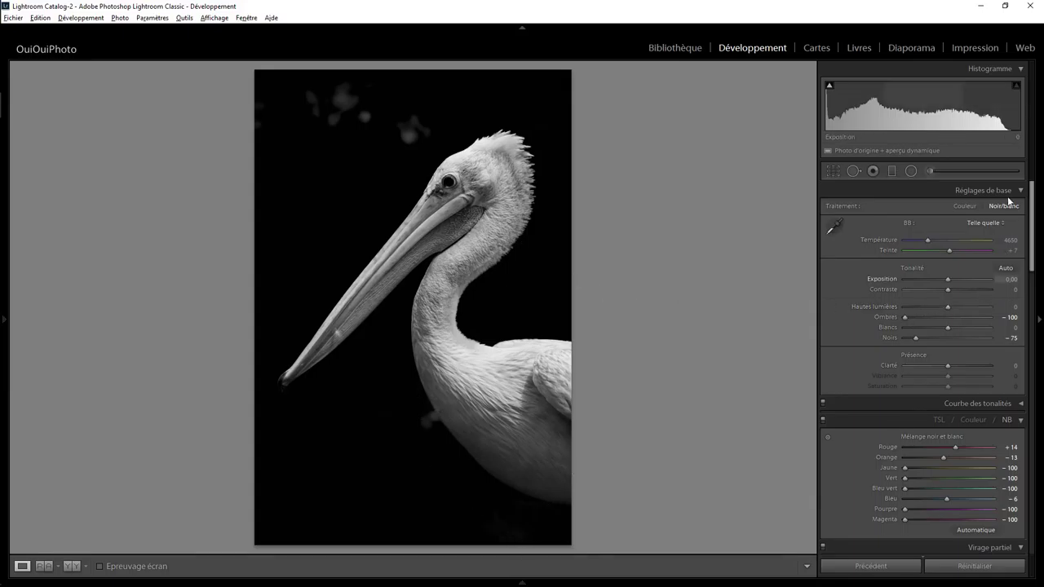
click(931, 170)
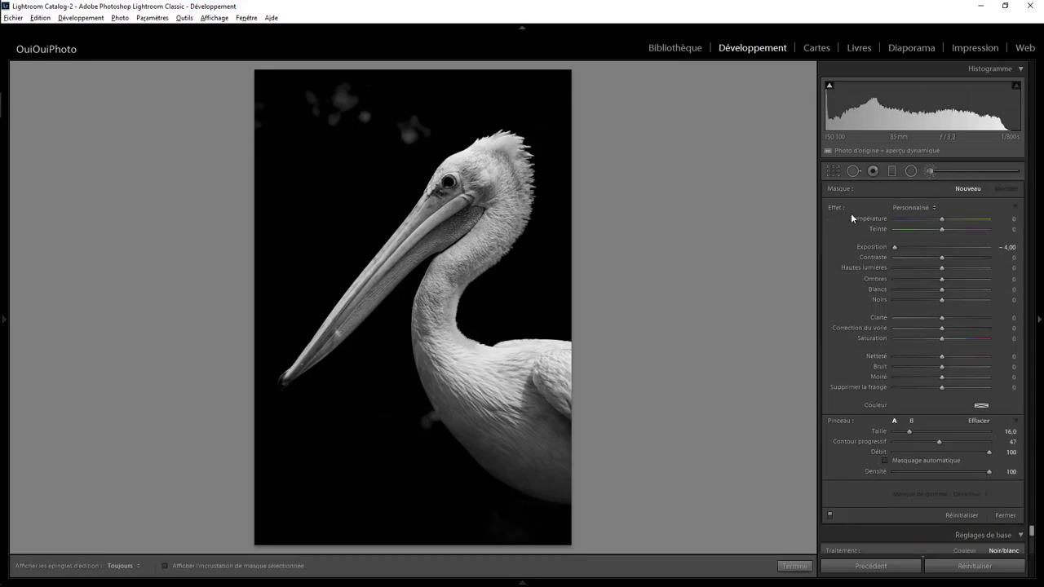
Brush Exposition −4.00 over light spots in the upper background and beside the neck
mouse_move(871, 246)
mouse_down()
mouse_move(903, 253)
mouse_move(555, 191)
mouse_up()
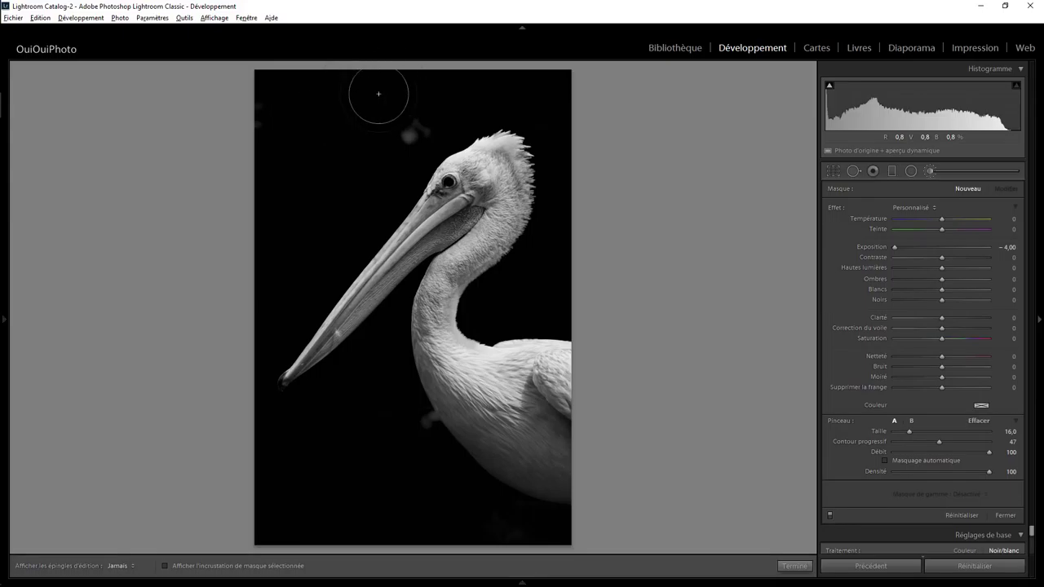
drag(378, 93, 415, 101)
drag(536, 298, 561, 285)
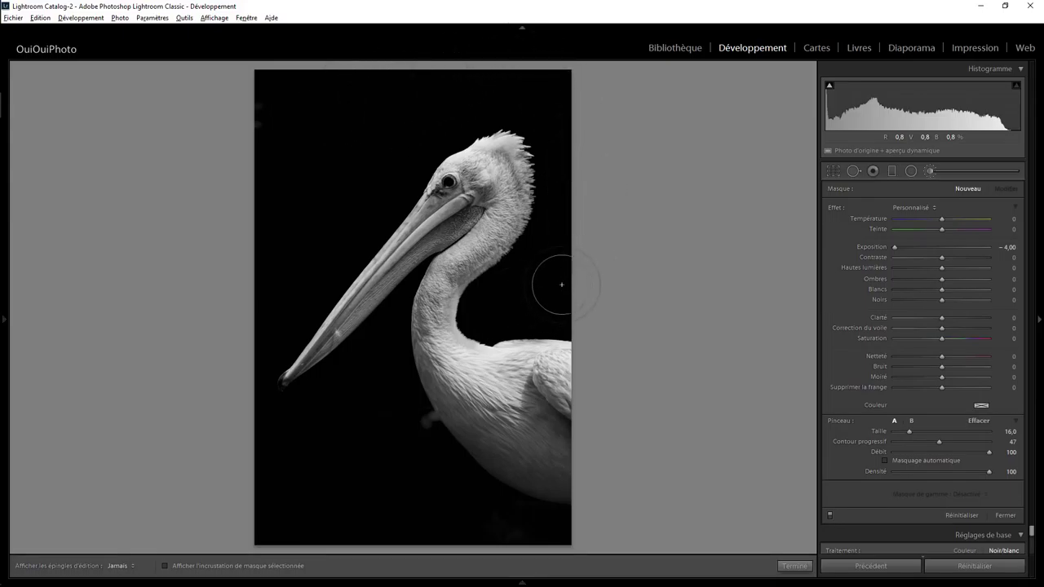
key(h)
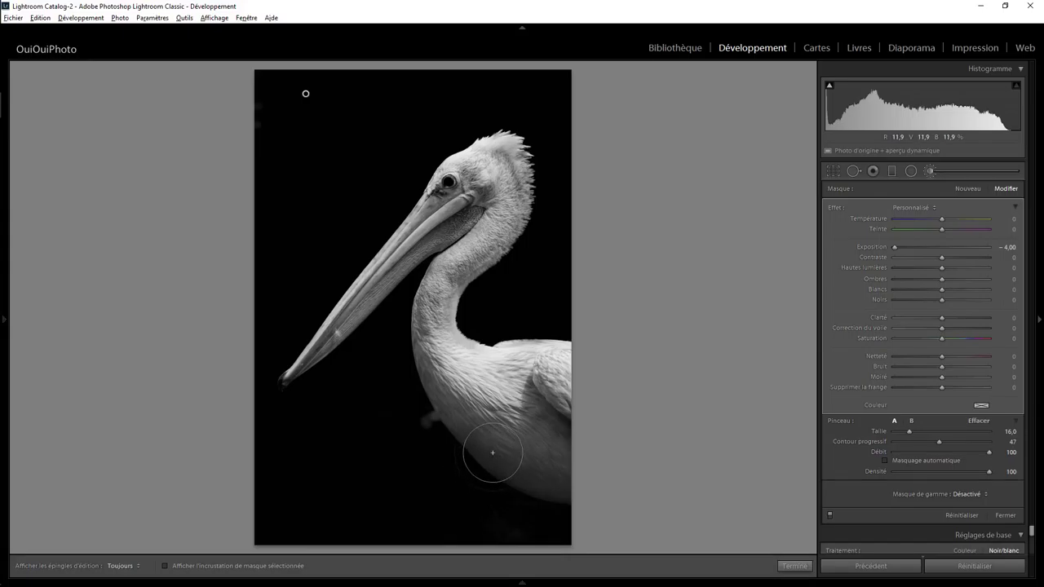
key(ctrl+z)
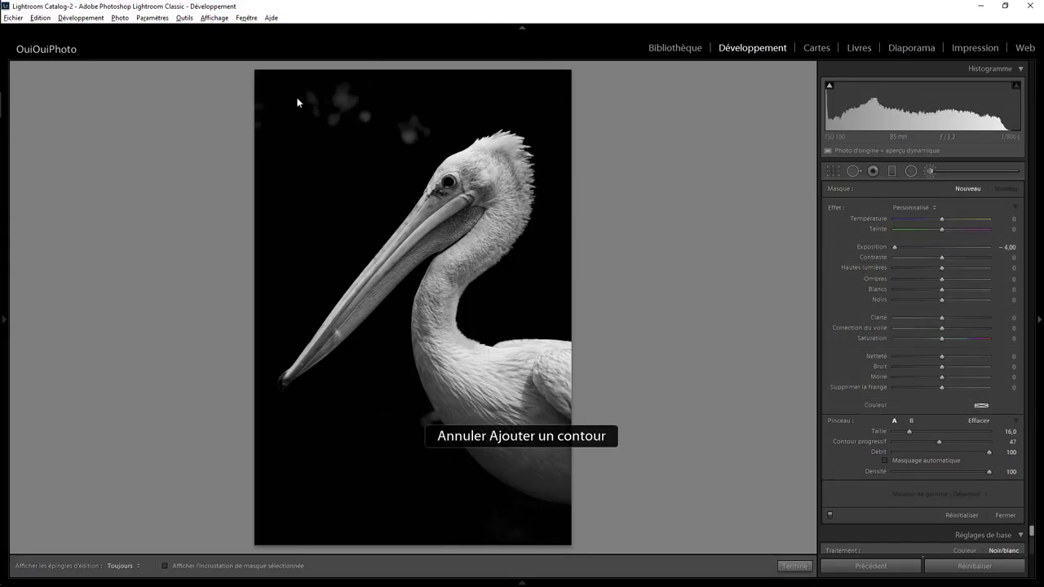
drag(417, 91, 562, 106)
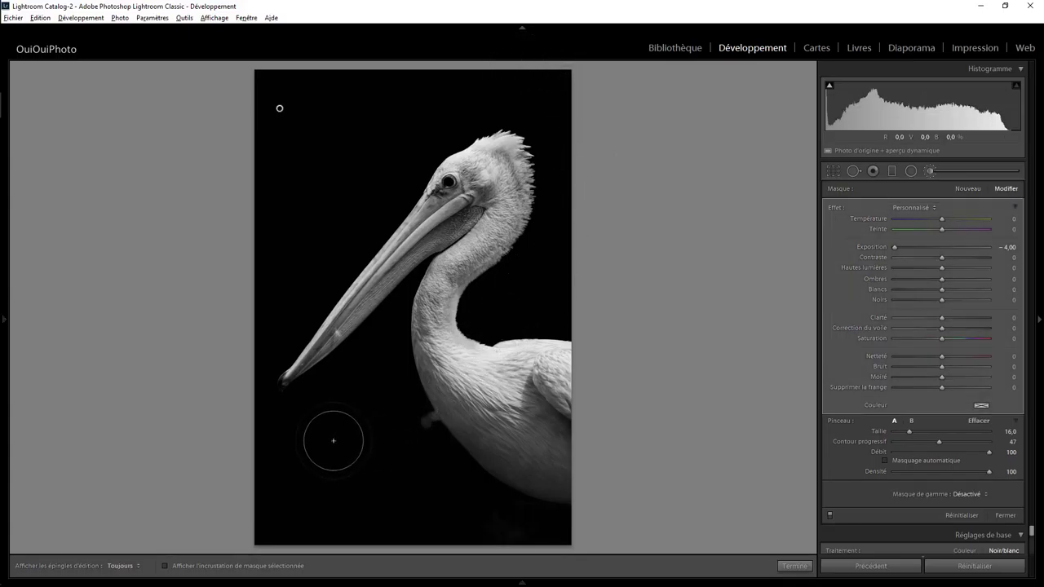
key(h)
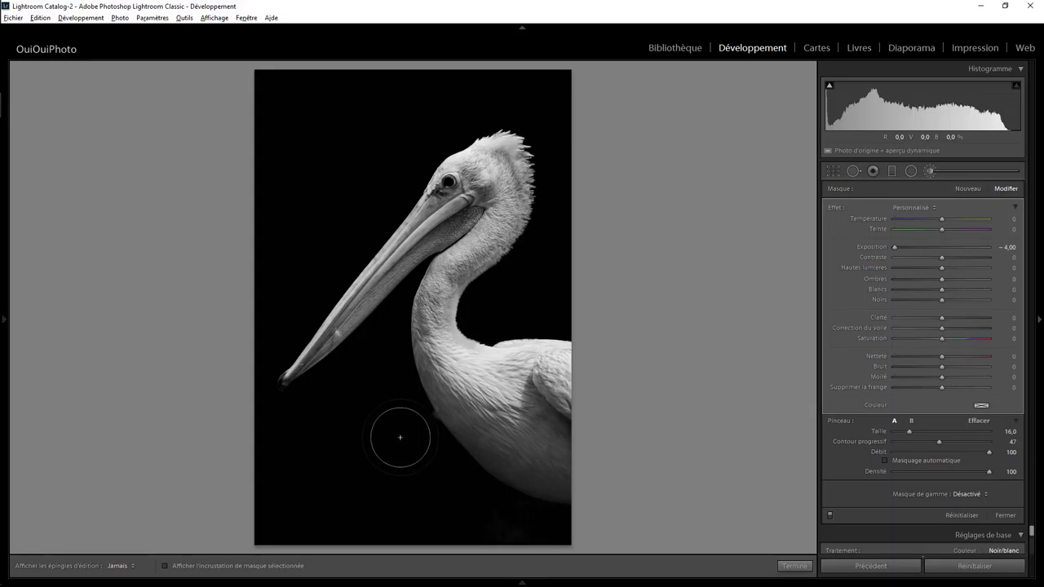
key(h)
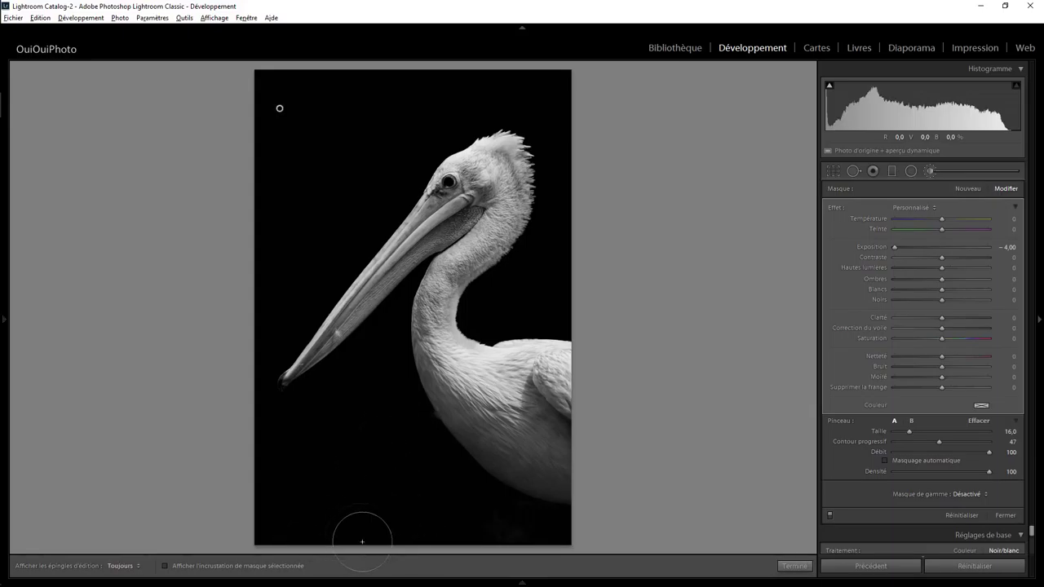
key(h)
key(h)
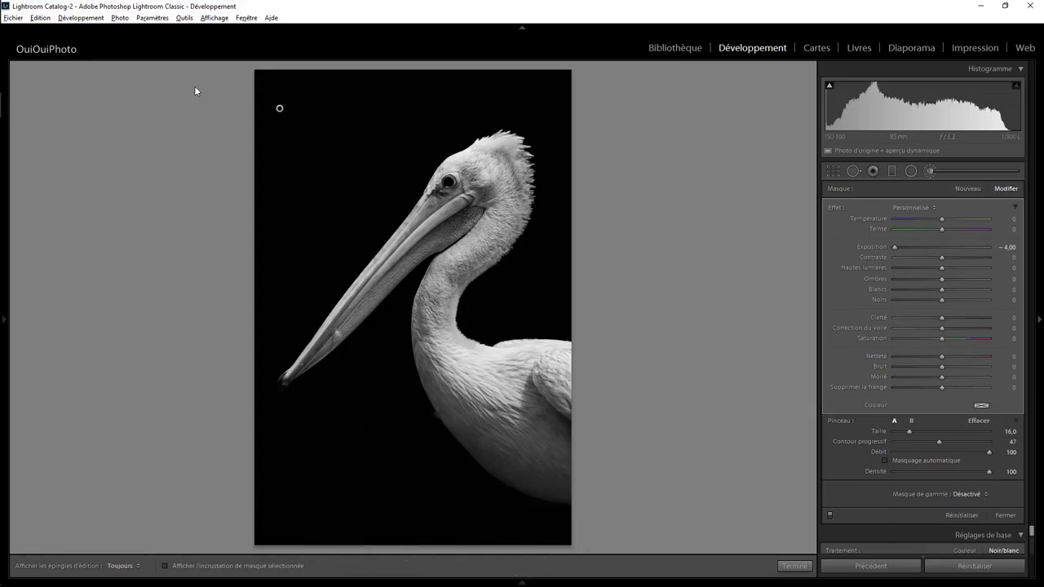
key(h)
key(h)
Zoom in and paint a new −4.00 exposure mask over the grey bump at the neck edge
click(793, 566)
click(443, 433)
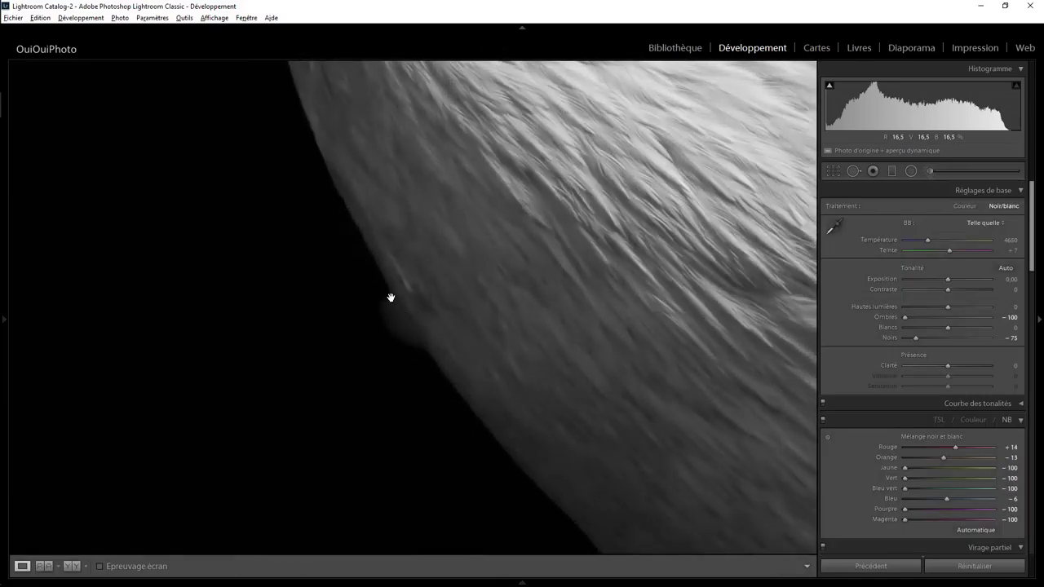
click(930, 169)
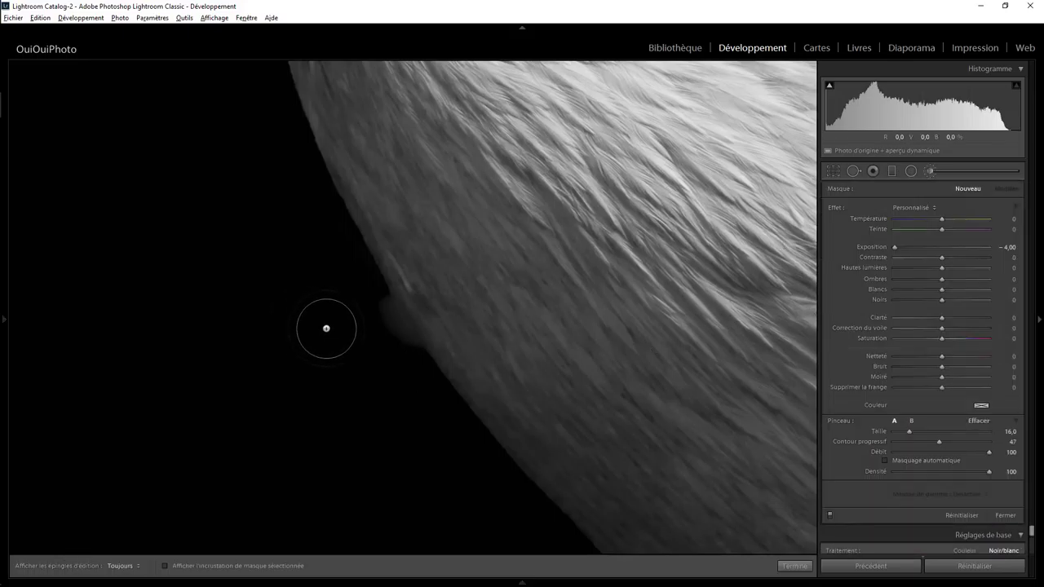
key(h)
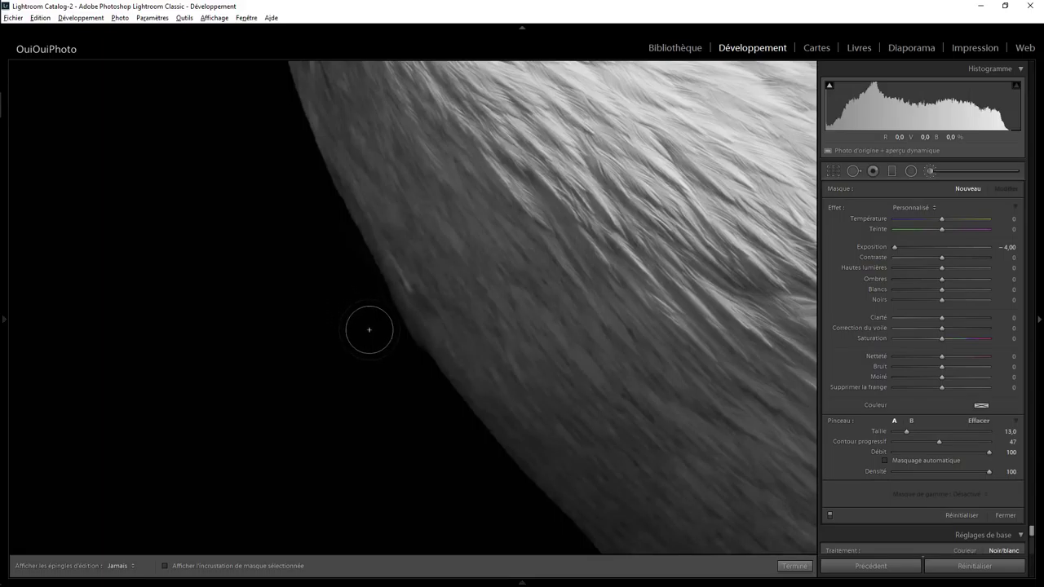
key(h)
click(795, 565)
click(571, 198)
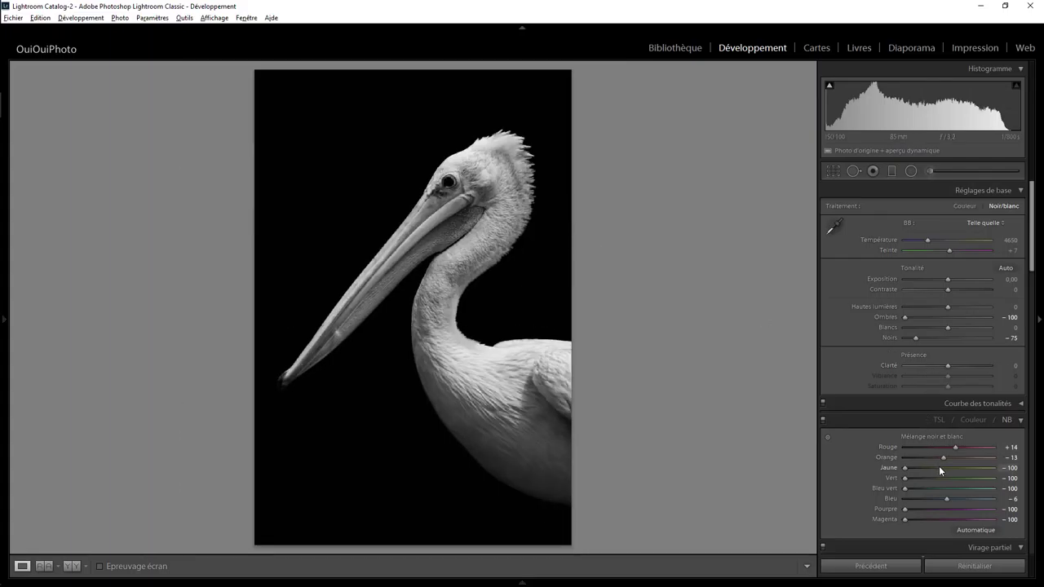
Set Orange to −10 and Clarté to +27
mouse_move(946, 456)
mouse_down()
mouse_move(911, 460)
mouse_move(941, 458)
mouse_up()
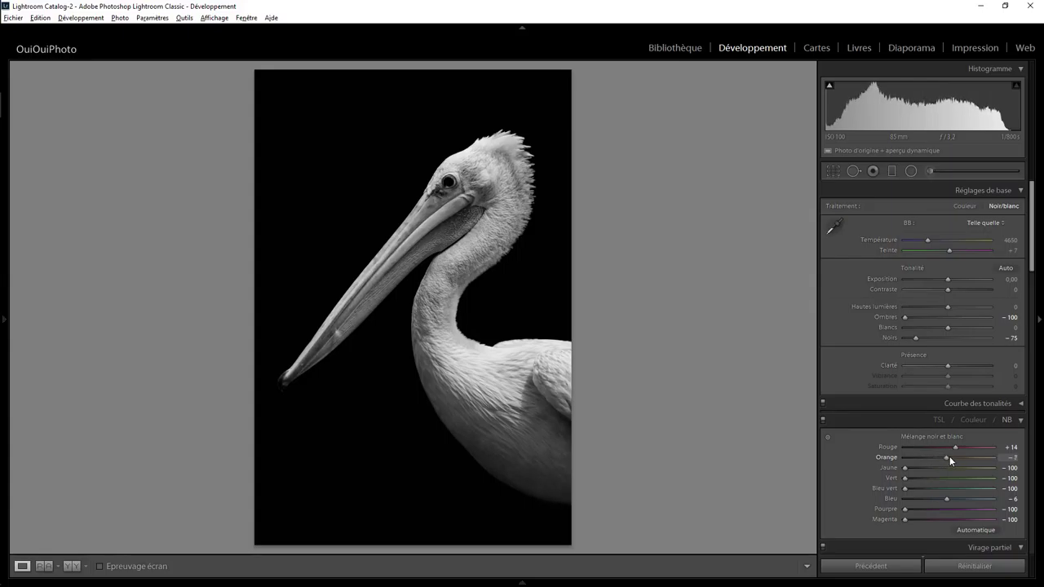
mouse_move(948, 366)
mouse_down()
mouse_move(970, 366)
mouse_move(960, 366)
mouse_up()
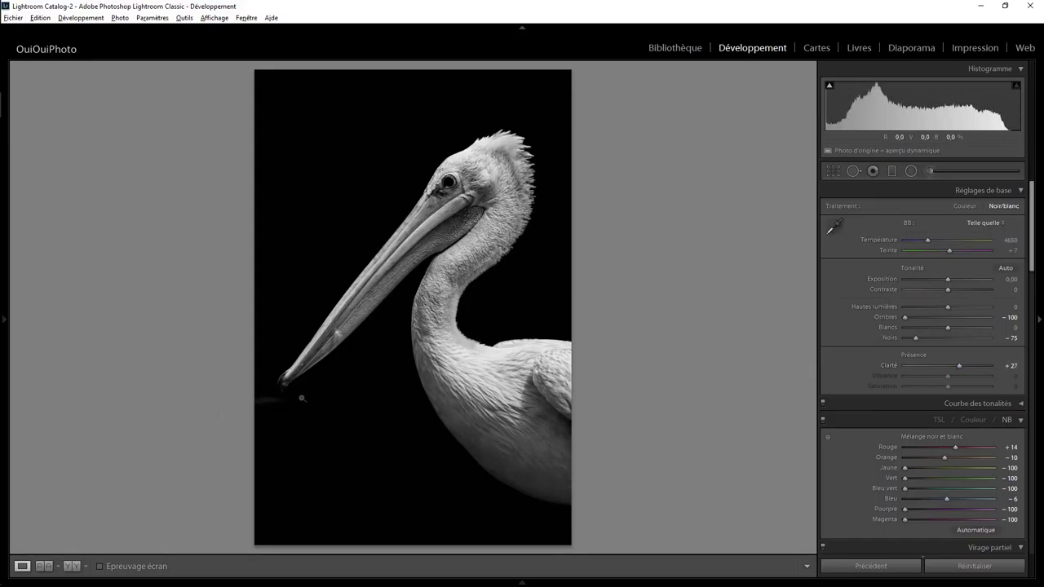
Select the background brush mask's edit pin, toggle pin visibility, and finish with Terminé
click(853, 172)
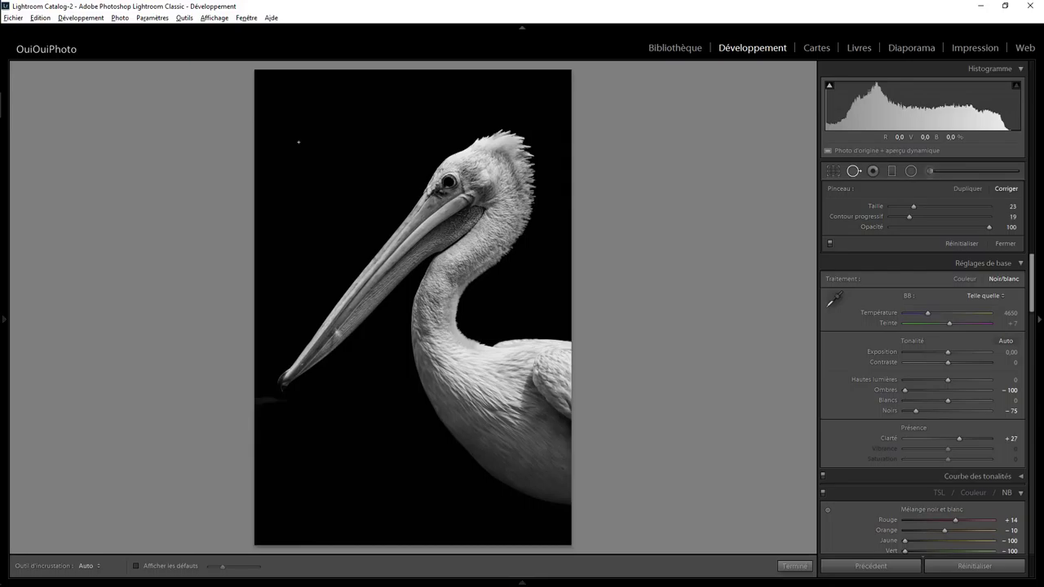
click(930, 171)
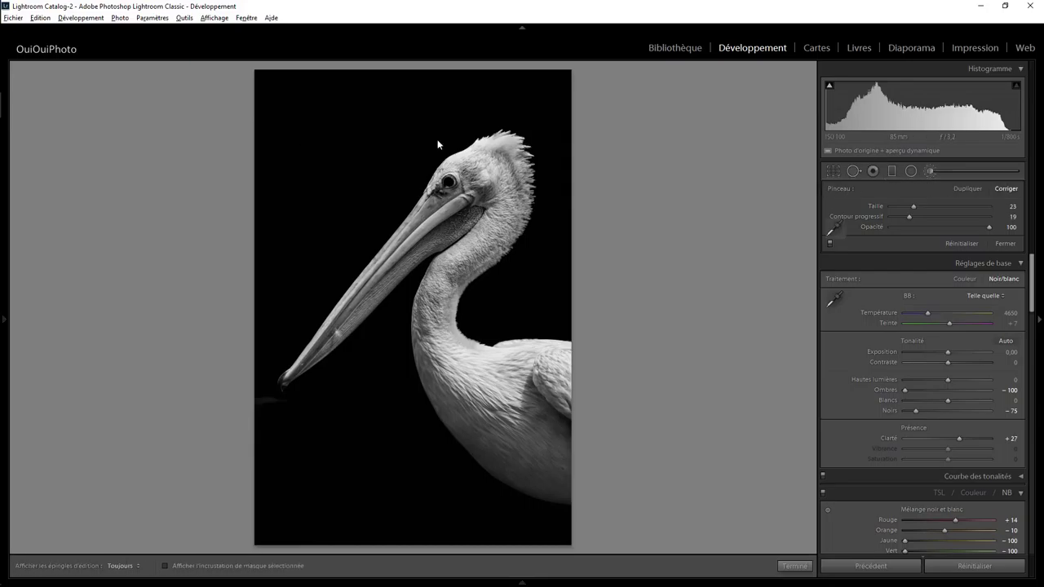
click(279, 114)
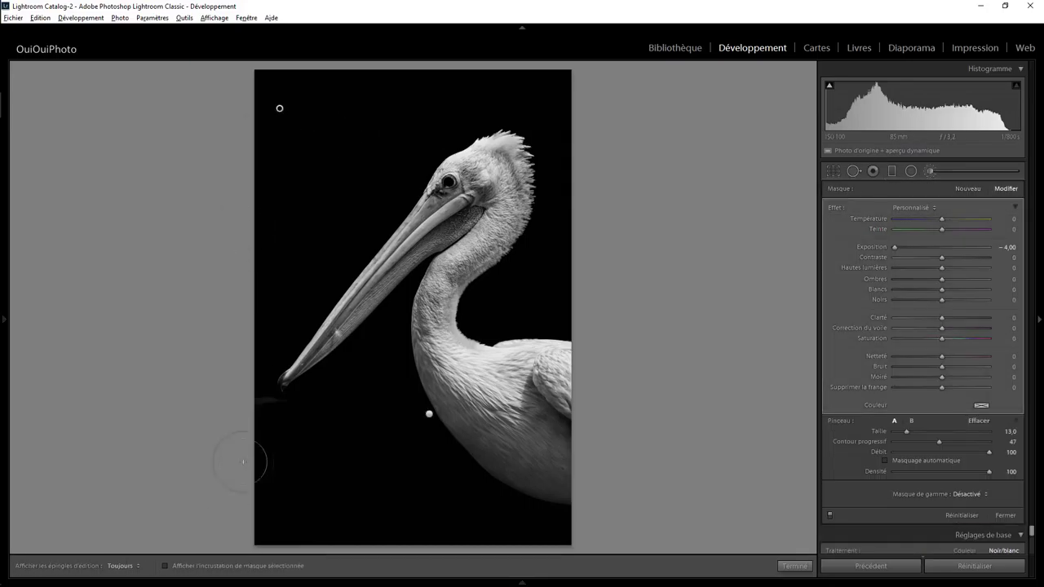
key(h)
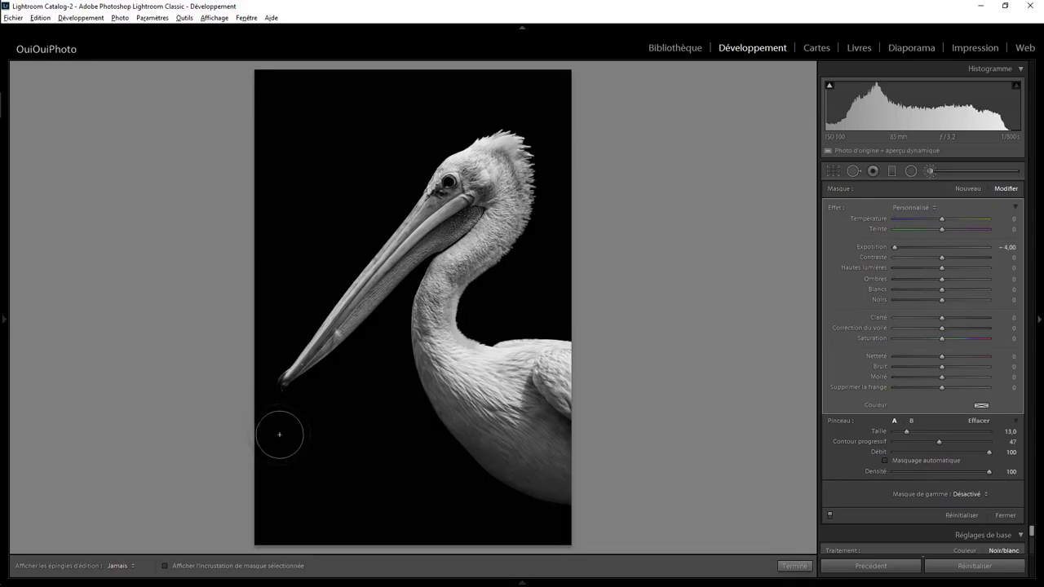
key(h)
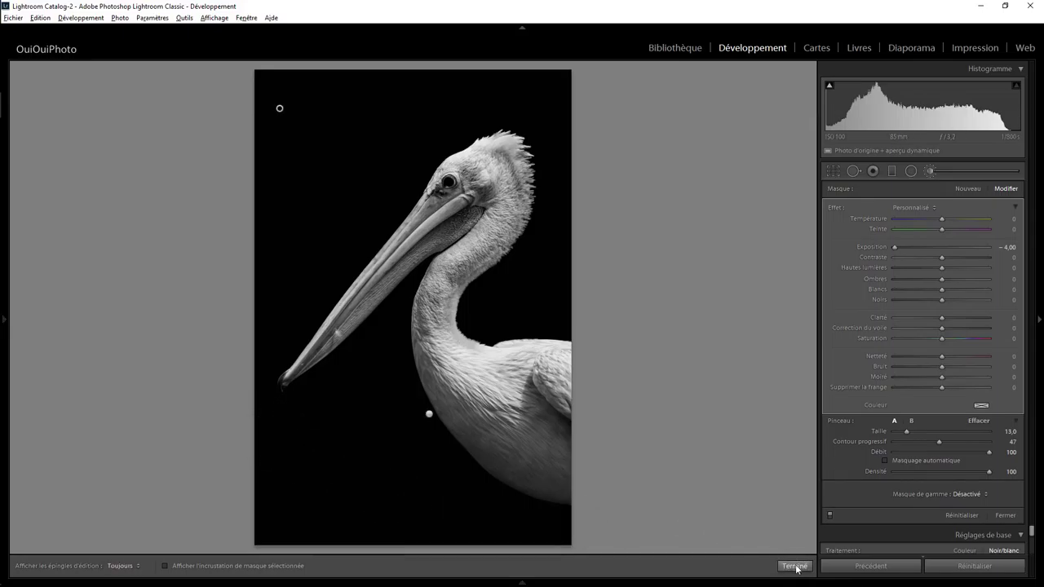
click(795, 566)
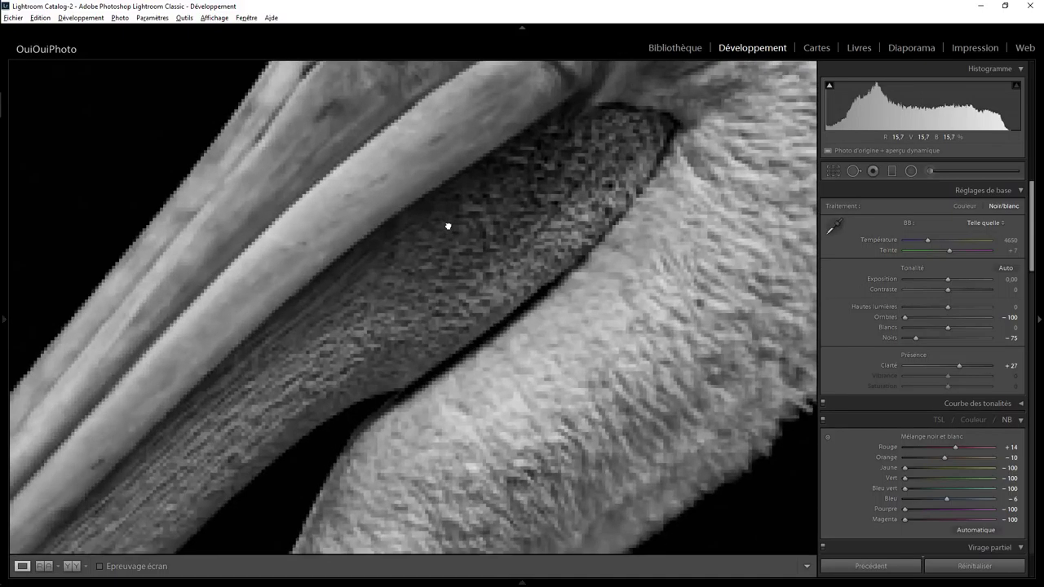
Inspect the pelican's eye at 1:1 and raise Sharpening Amount from 25 to 57
click(450, 230)
drag(571, 123, 384, 285)
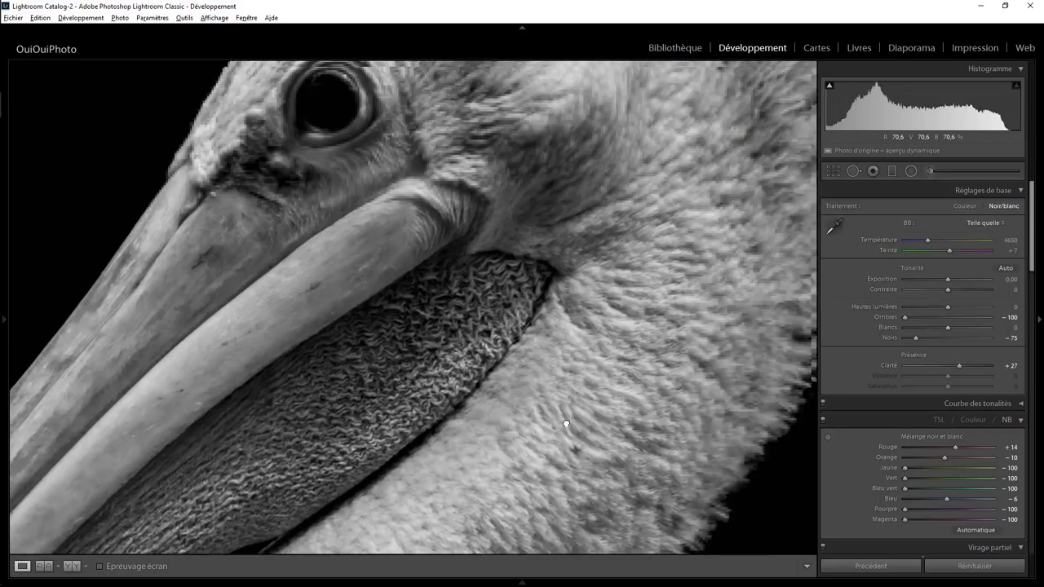
drag(578, 147, 532, 353)
mouse_move(560, 240)
mouse_down()
mouse_move(499, 280)
mouse_move(559, 226)
mouse_up()
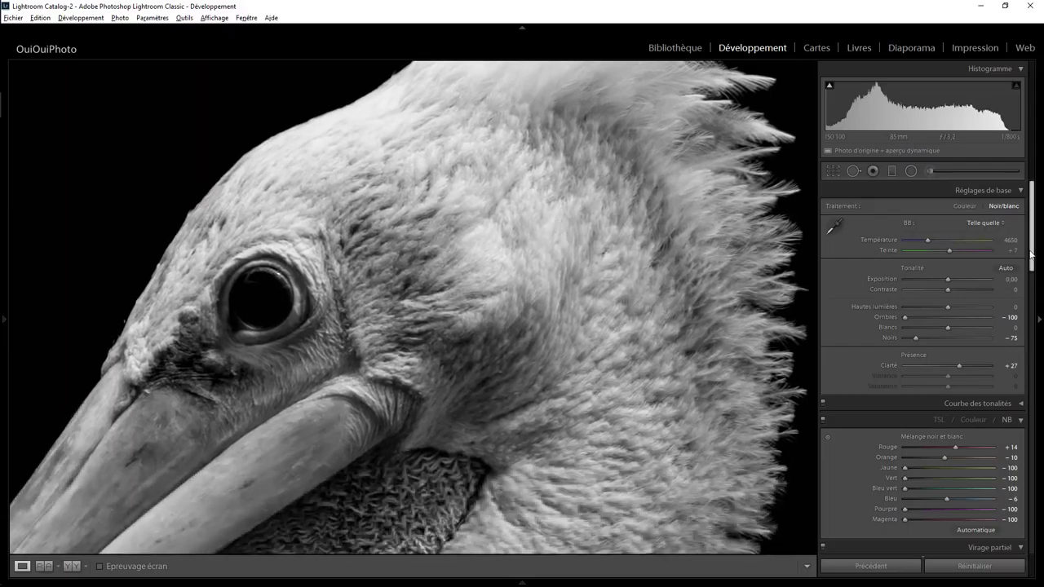
drag(1033, 254, 1035, 357)
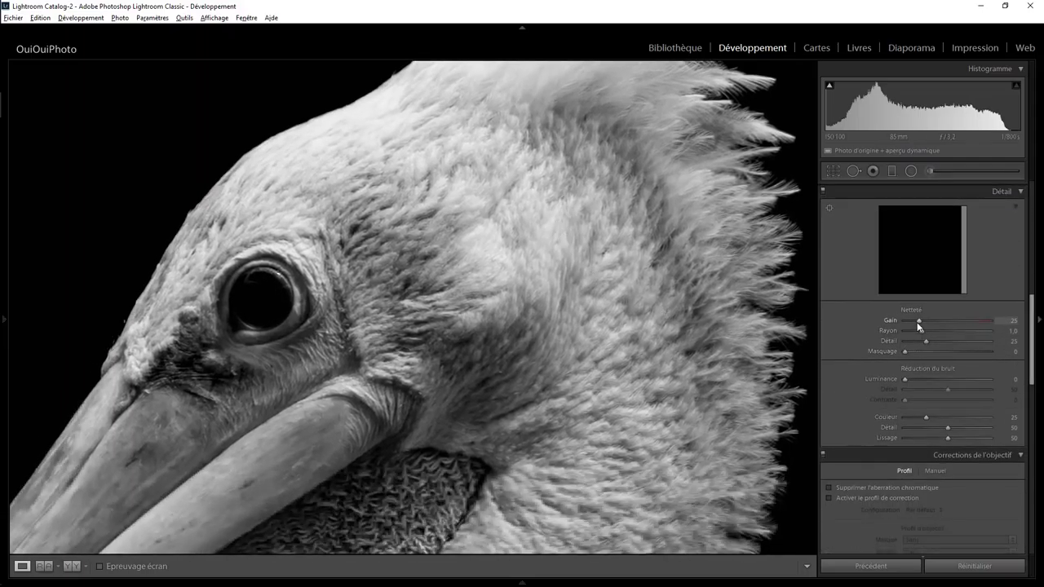
drag(918, 321, 936, 321)
Add a radial filter around the pelican's eye with Exposure +1.13, then zoom back out
click(910, 172)
drag(259, 292, 316, 352)
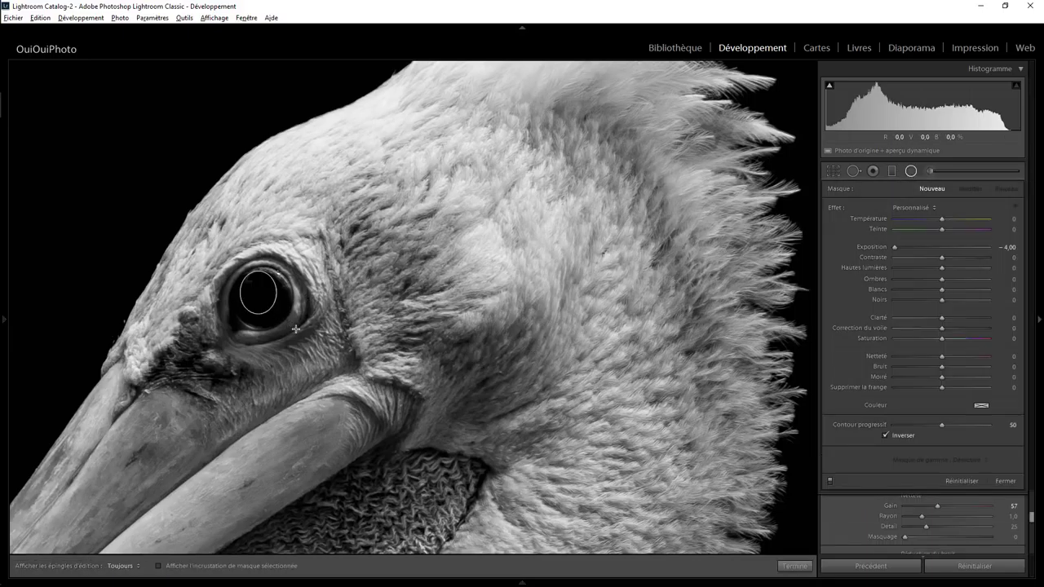
double_click(835, 208)
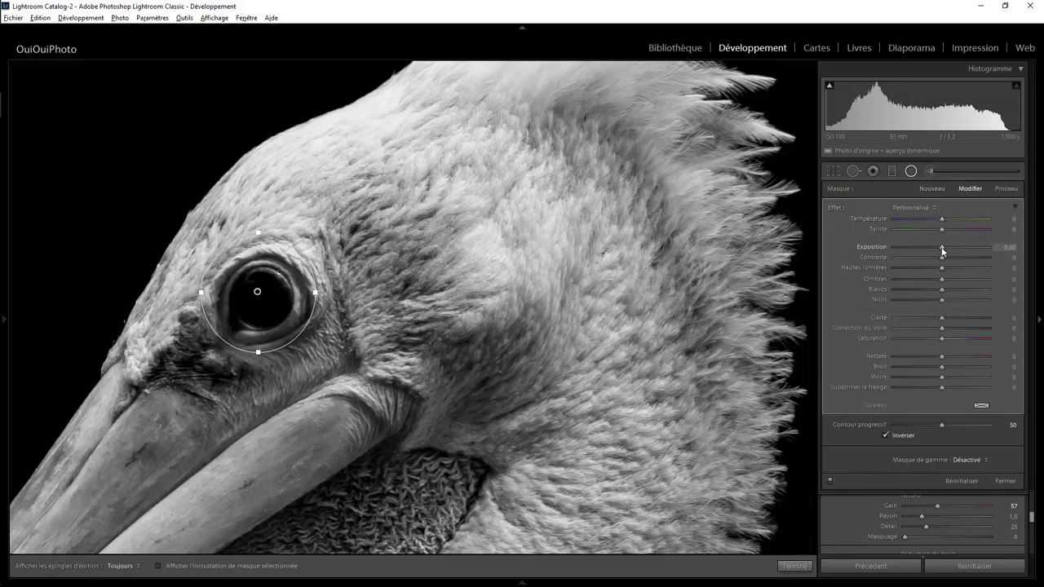
drag(943, 248, 953, 253)
click(794, 566)
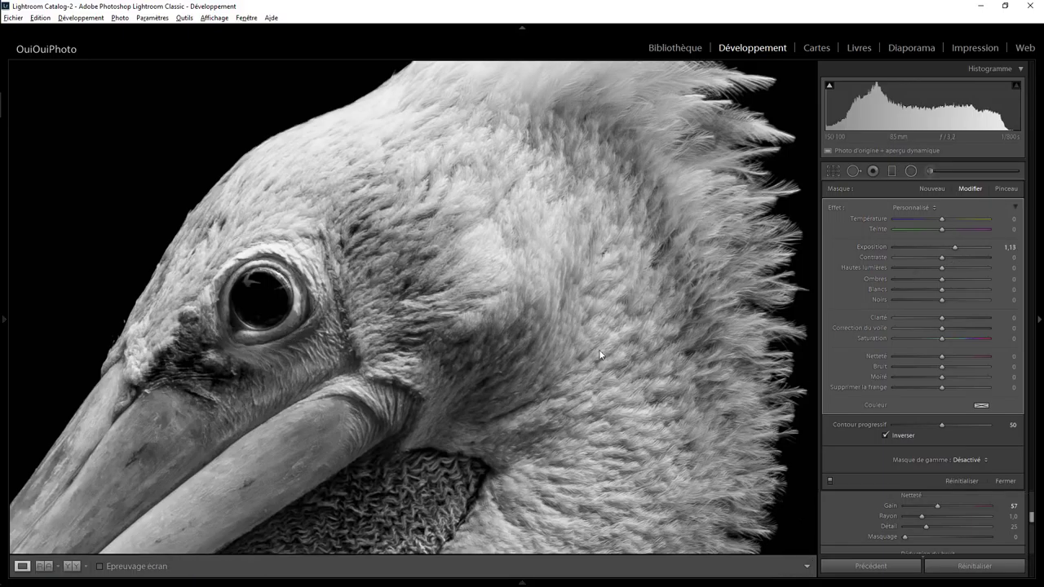
click(605, 355)
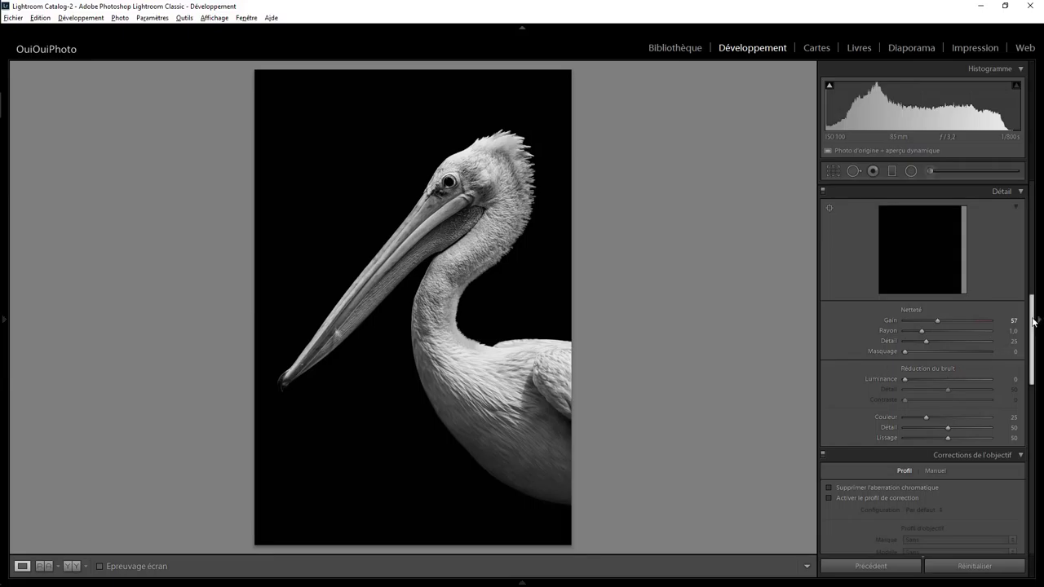
Raise Whites in the Basic panel to +48
scroll(1031, 327, up, 5)
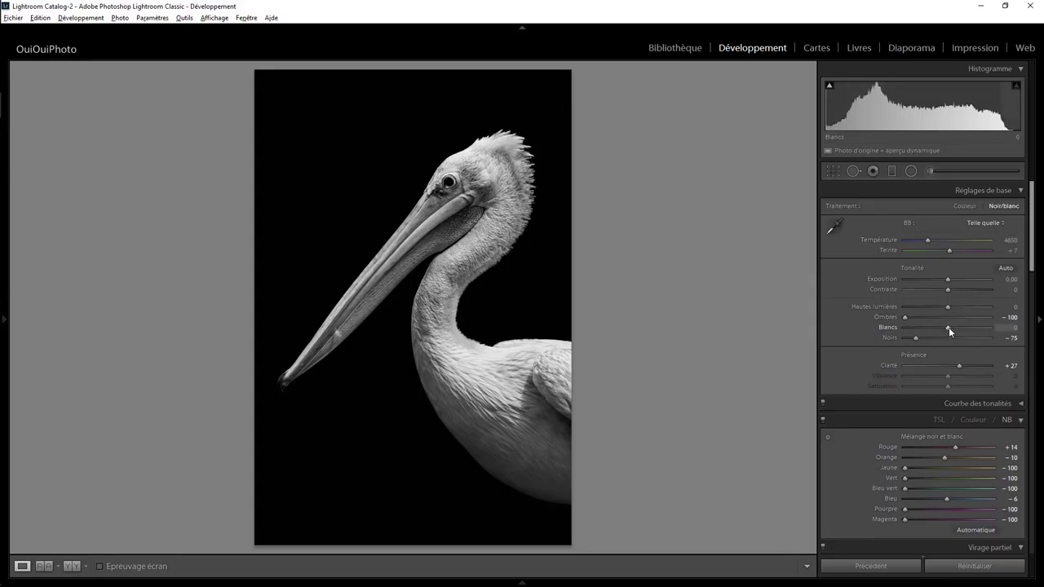
drag(949, 327, 967, 327)
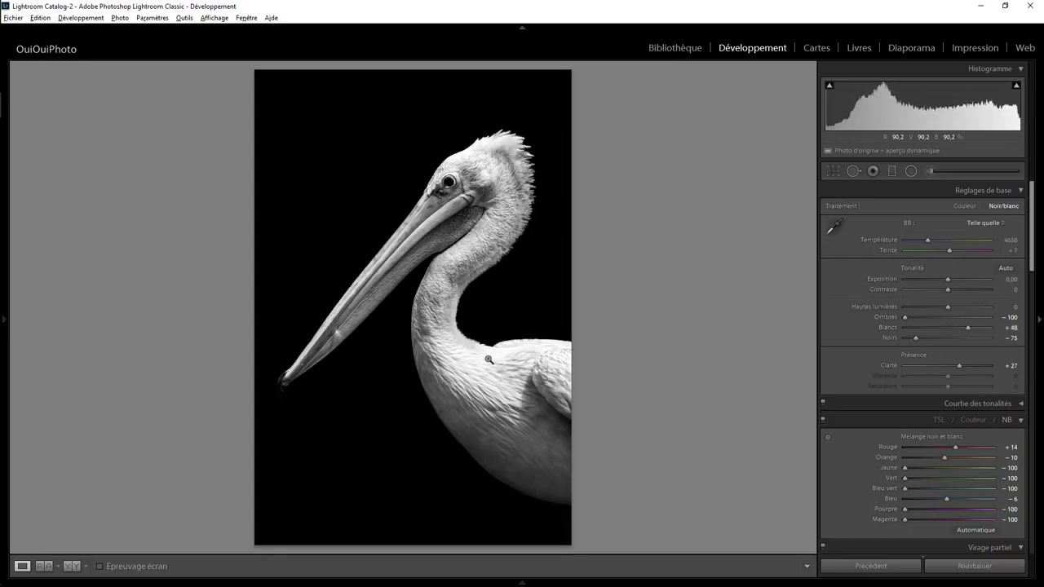
Add a radial filter over the neck and shoulder with Highlights −26 and Whites −14
click(911, 170)
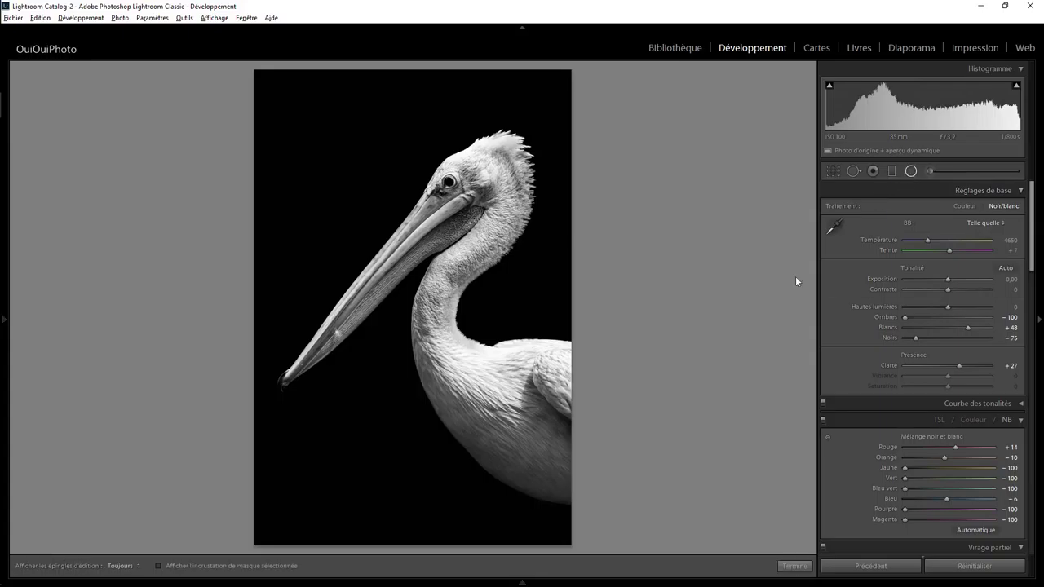
drag(467, 351, 552, 399)
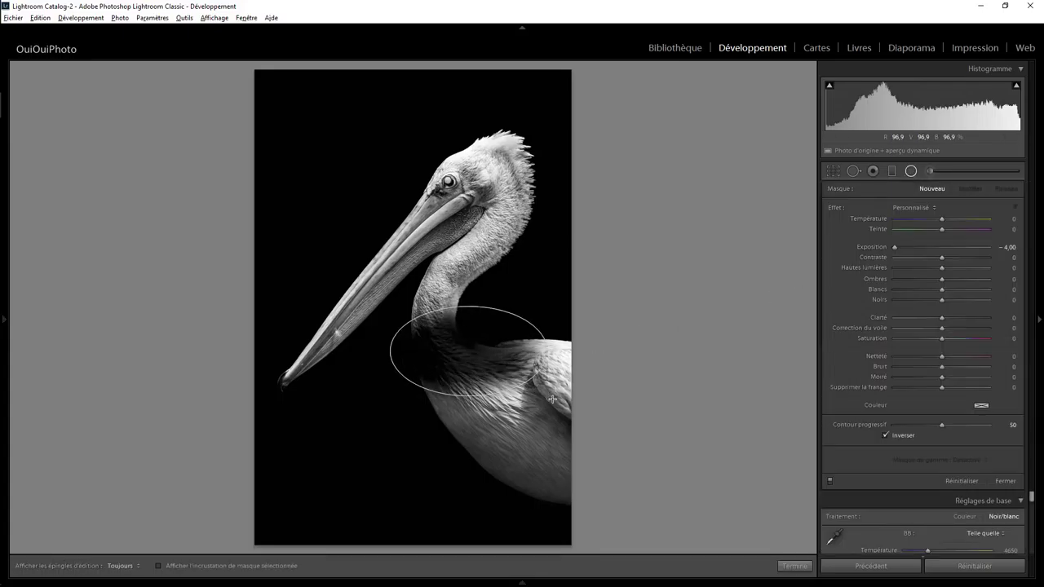
drag(466, 354, 489, 355)
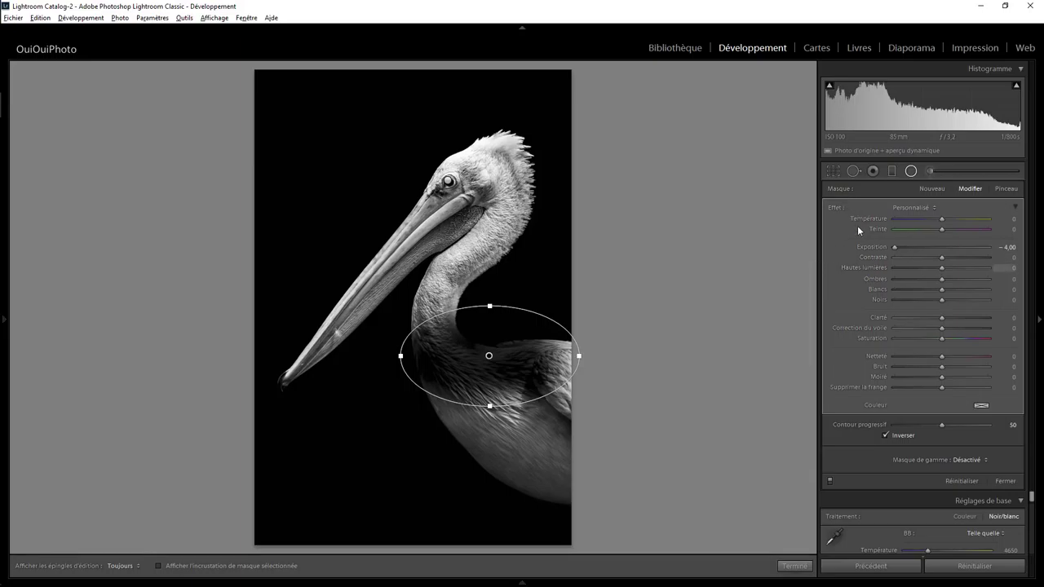
double_click(840, 207)
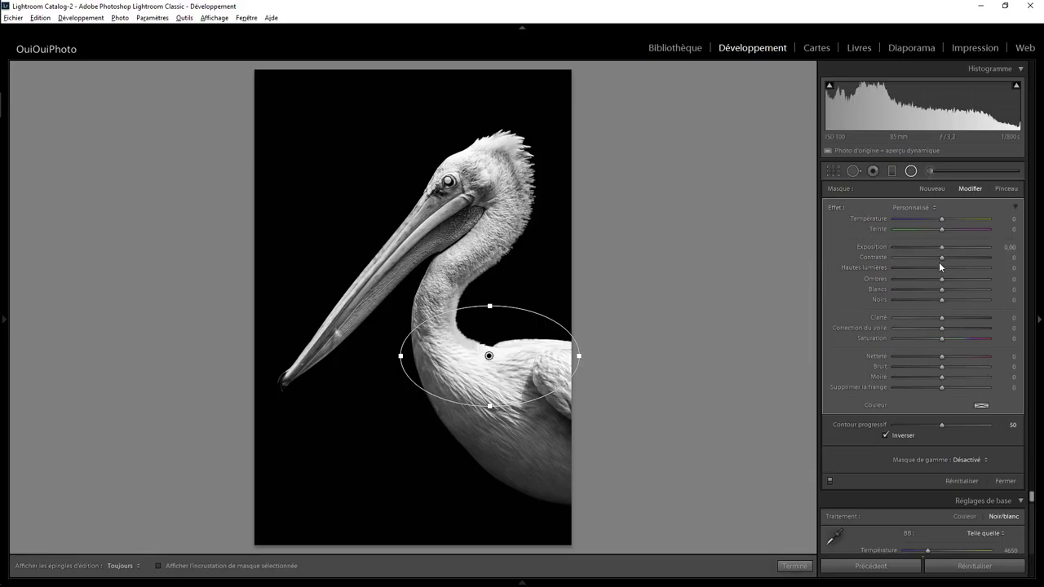
mouse_move(938, 271)
mouse_down()
mouse_move(920, 268)
mouse_move(942, 277)
mouse_move(929, 289)
mouse_move(925, 262)
mouse_up()
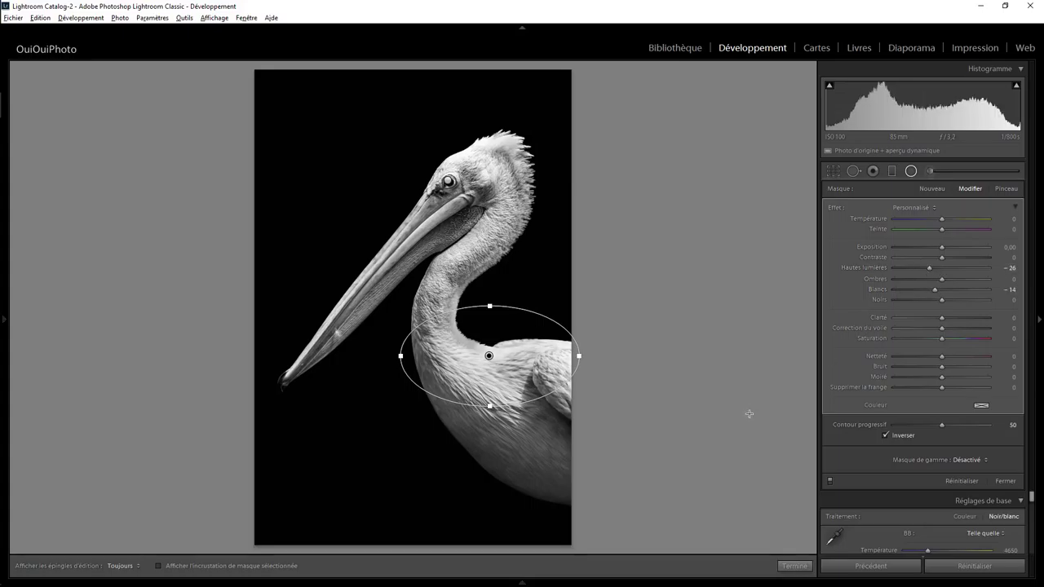
click(795, 566)
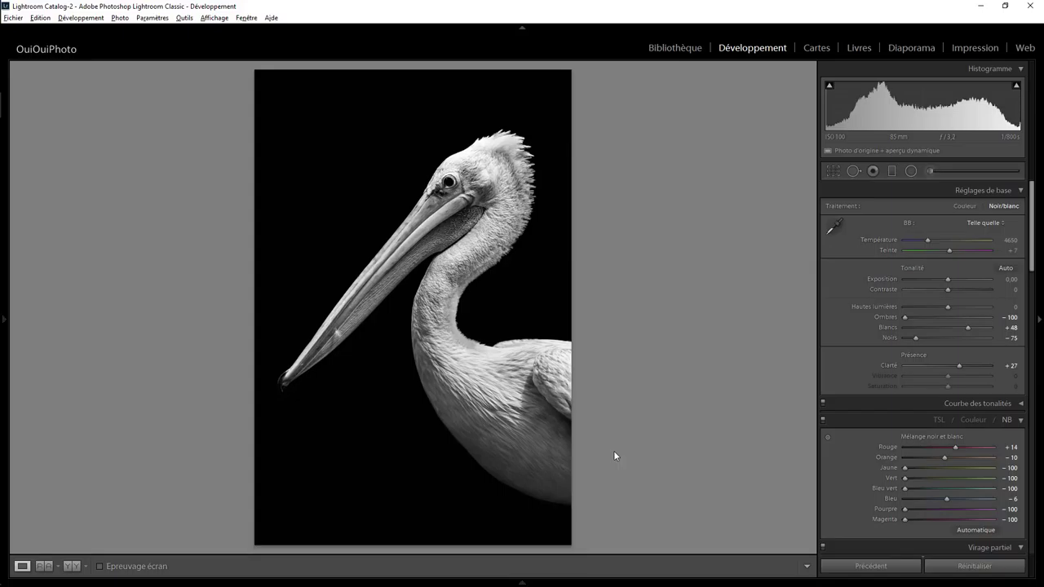
click(336, 332)
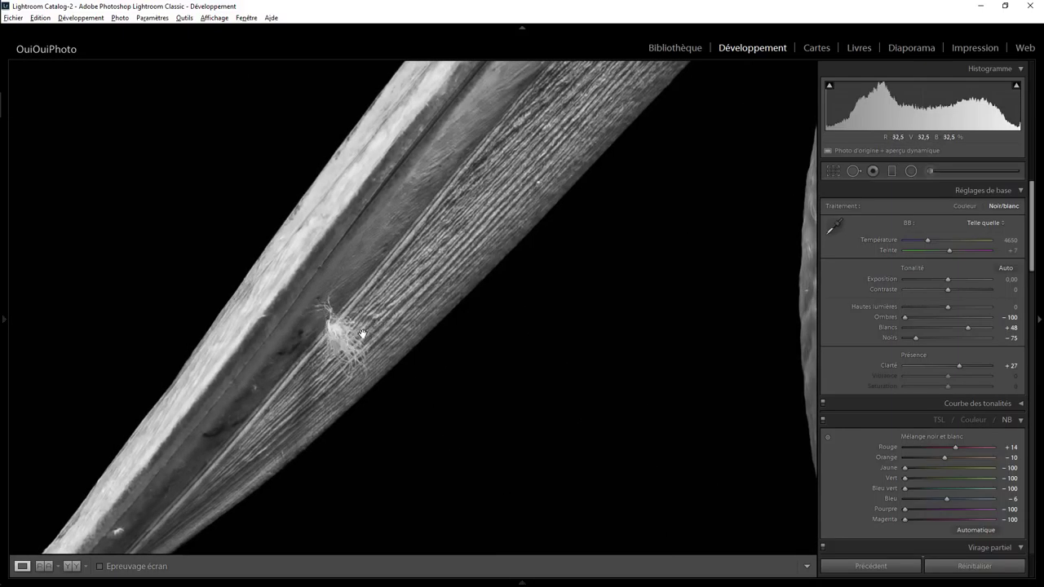
click(363, 333)
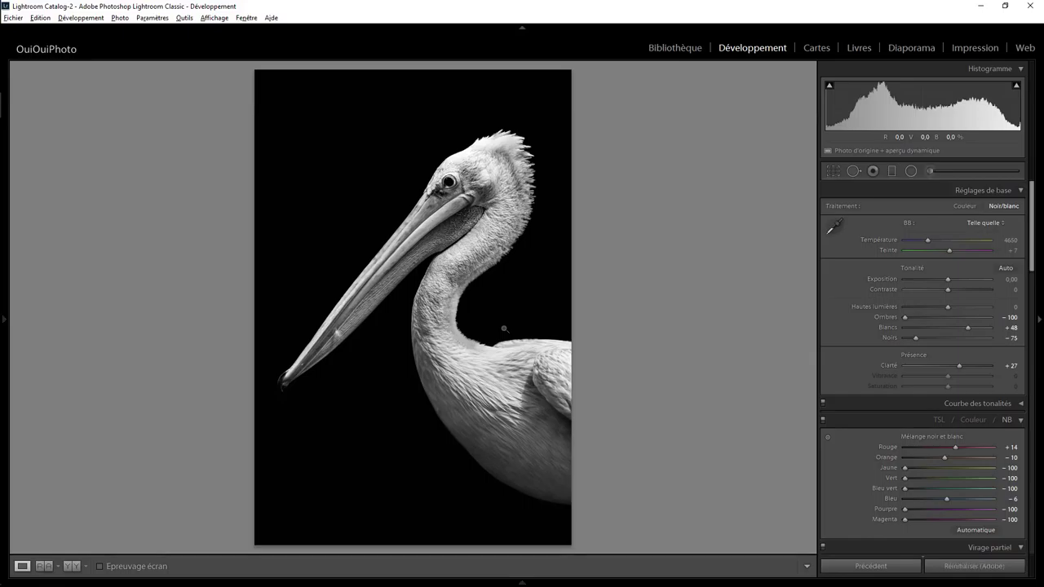
key(backslash)
key(backslash)
key(backslash)
key(backslash)
key(backslash)
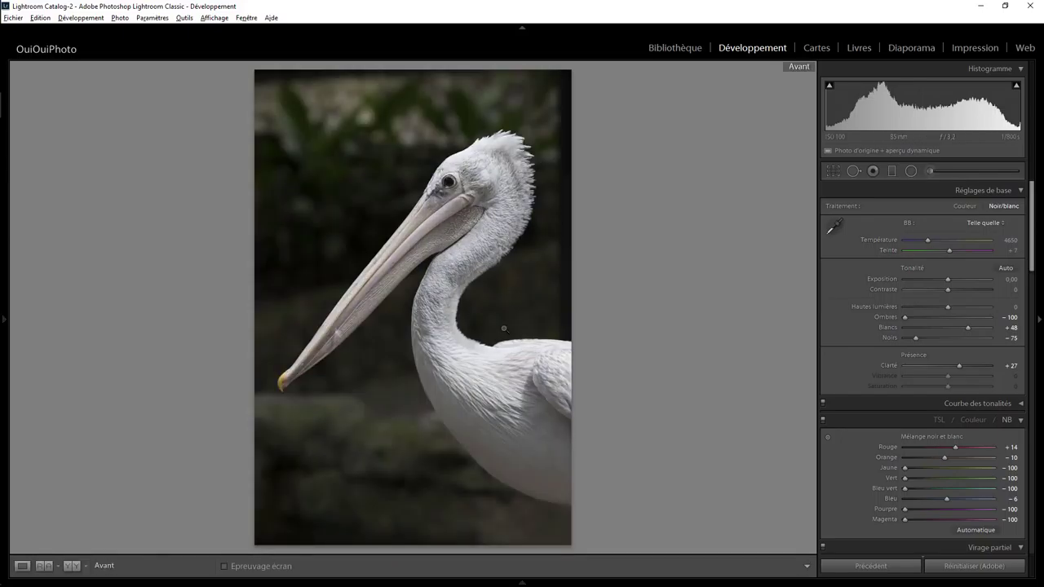
key(backslash)
key(backslash)
key(backslash)
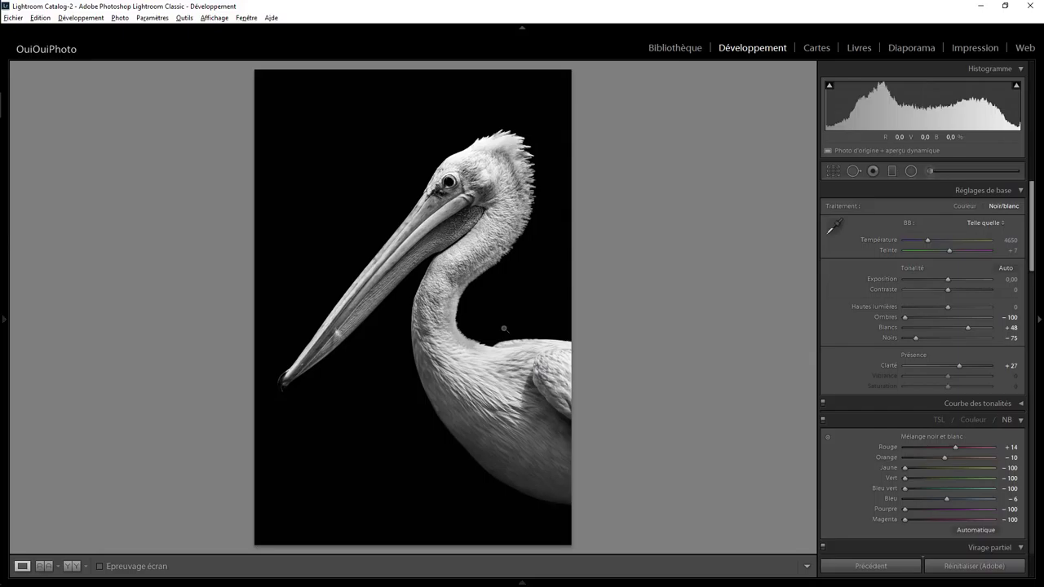
key(backslash)
key(backslash)
key(backslash)
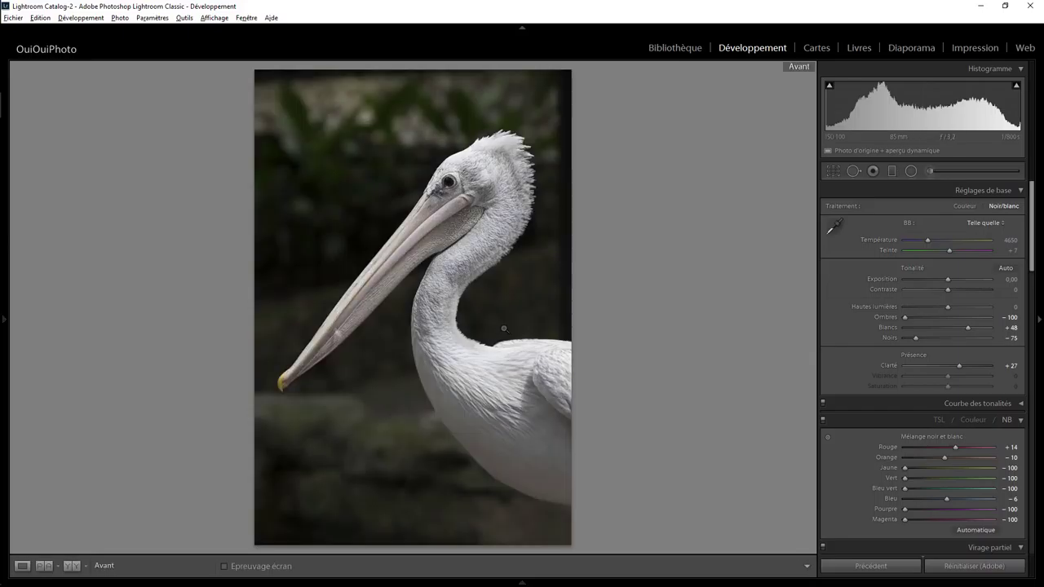
key(backslash)
key(backslash)
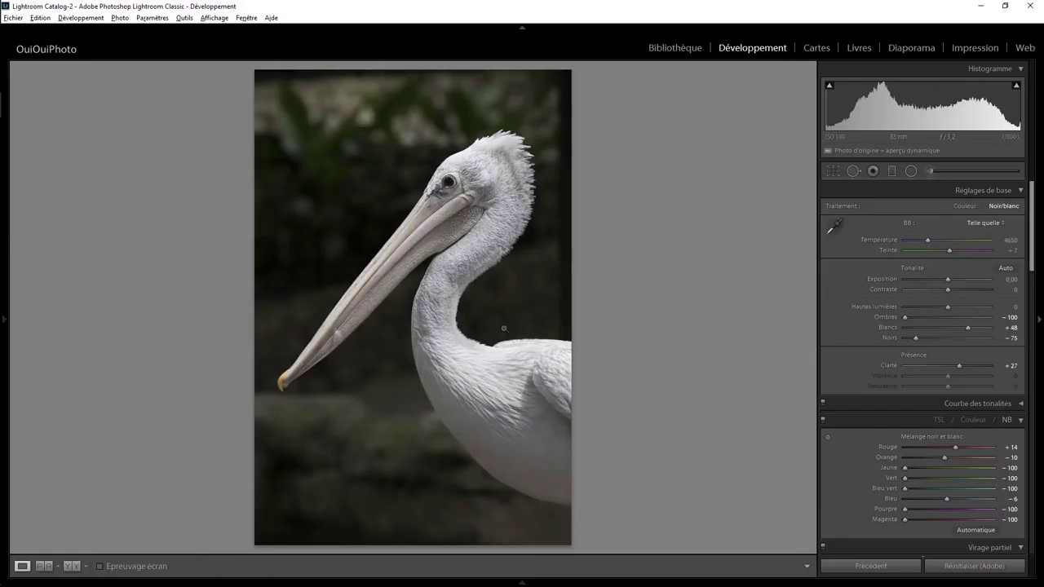
key(backslash)
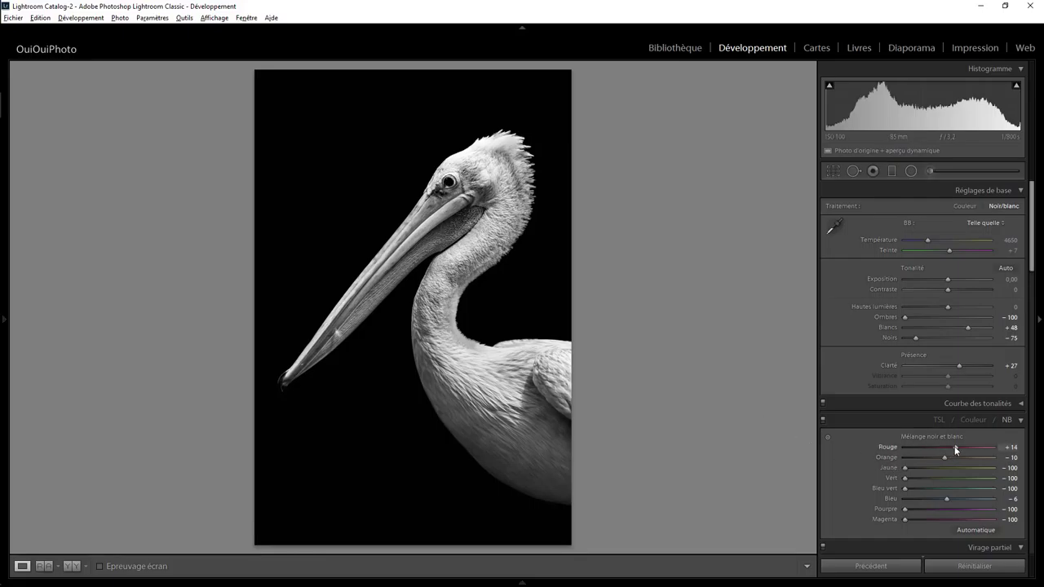
Set B&W Orange to +48, inspect the beak tip up close, then reopen the background brush mask
drag(947, 457, 970, 460)
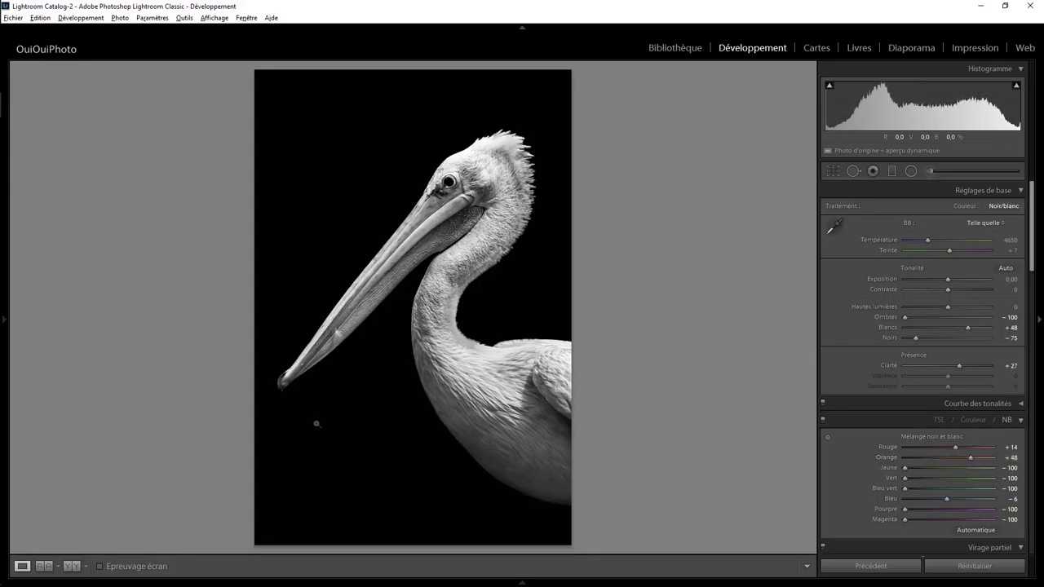
click(276, 380)
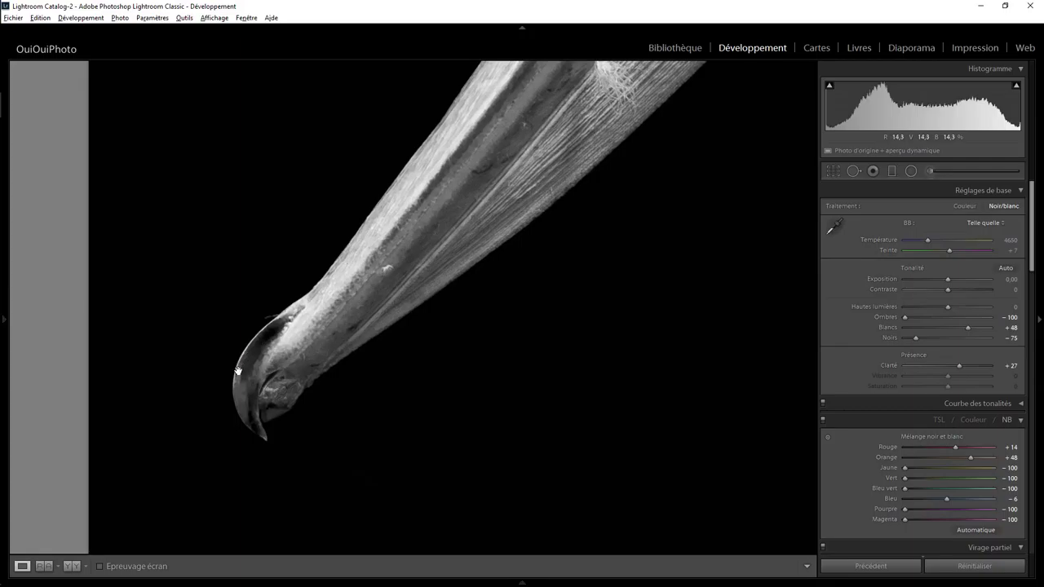
click(332, 332)
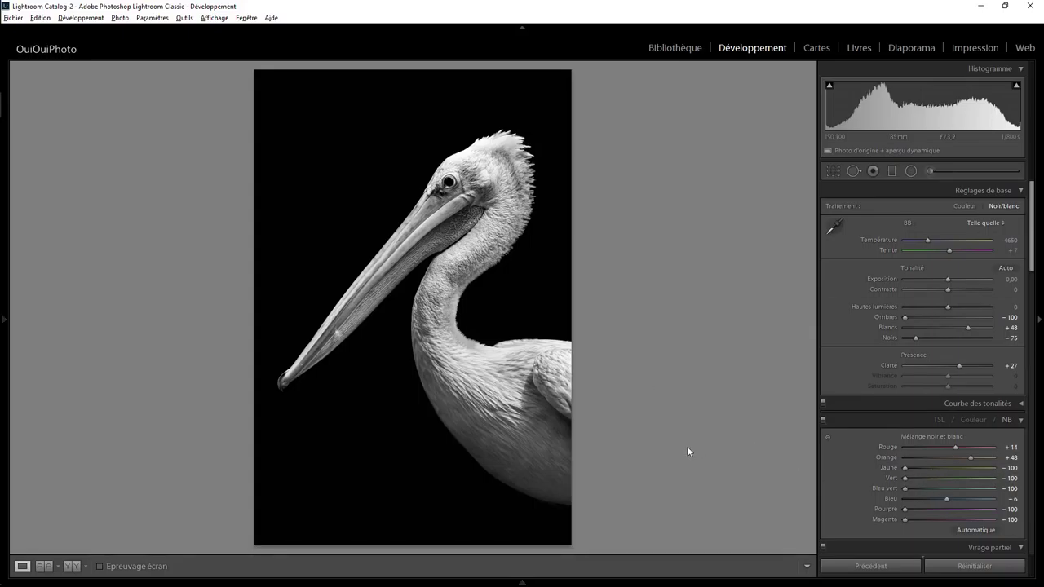
click(930, 171)
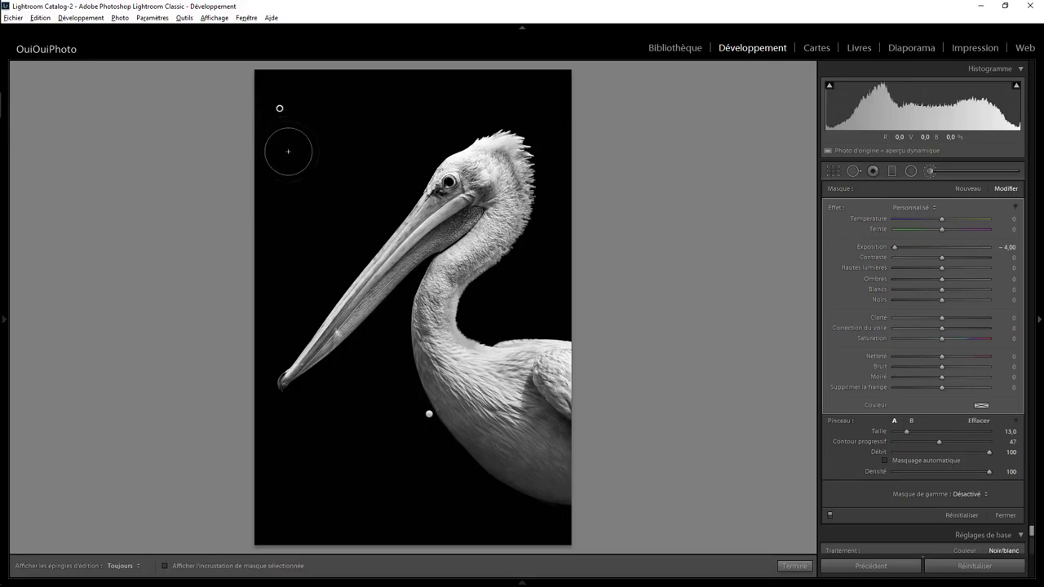
key(o)
key(o)
click(911, 170)
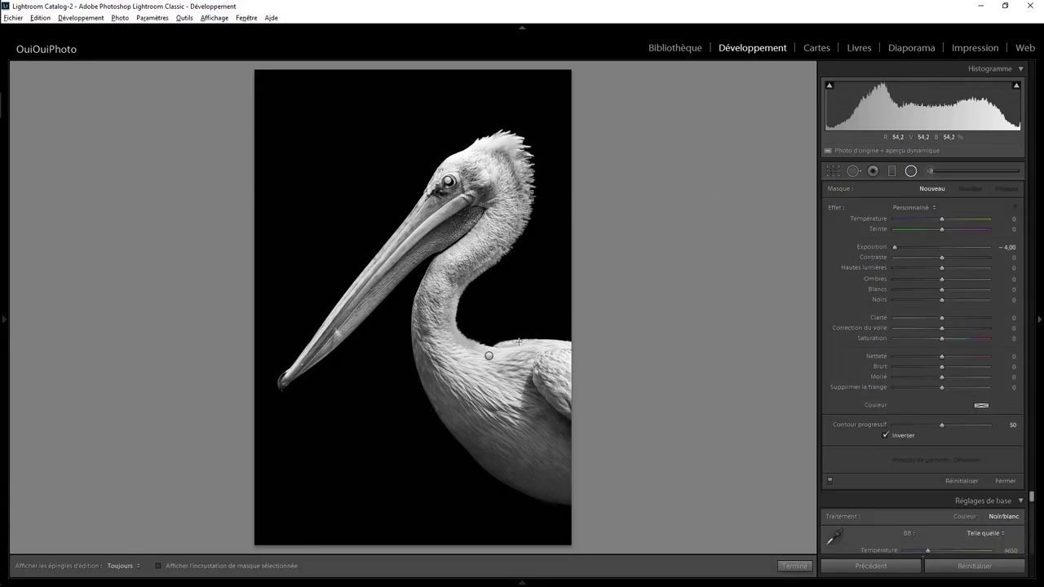
click(794, 566)
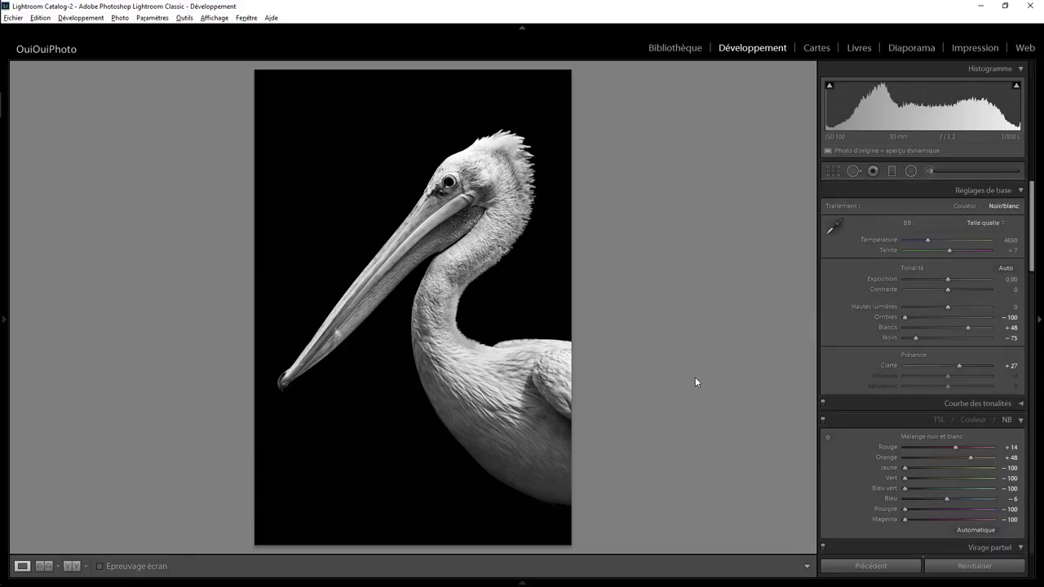